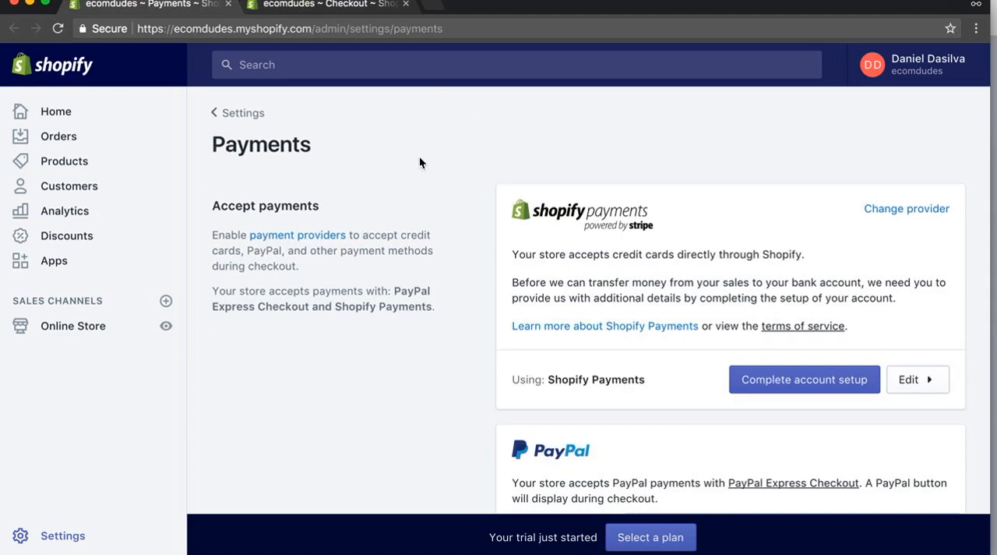
Open the Shopify Payments account setup form, check its business type options and product details fields, and close the form.
{"action": "scroll", "coordinate": [419, 161], "scroll_direction": "down", "scroll_amount": 1}
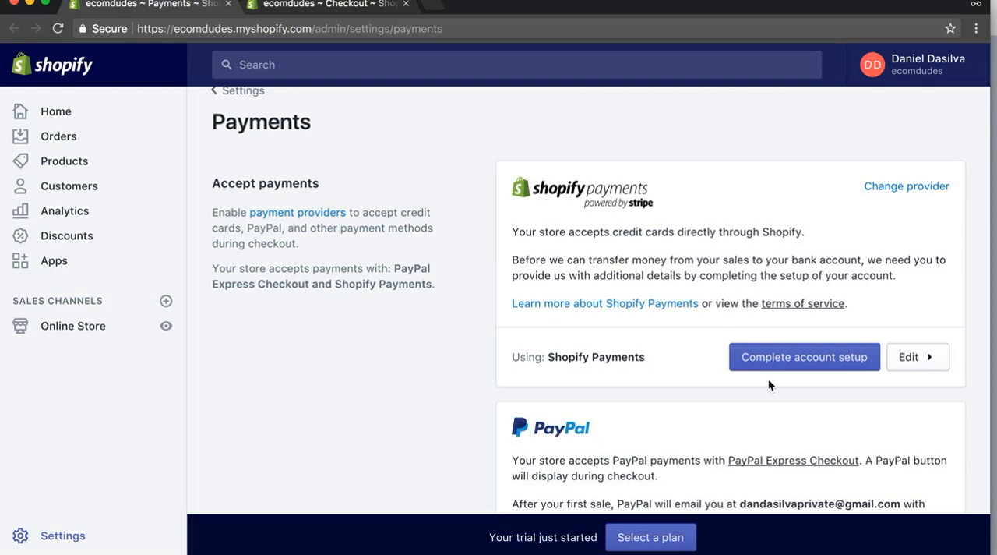
{"action": "scroll", "coordinate": [409, 407], "scroll_direction": "down", "scroll_amount": 5}
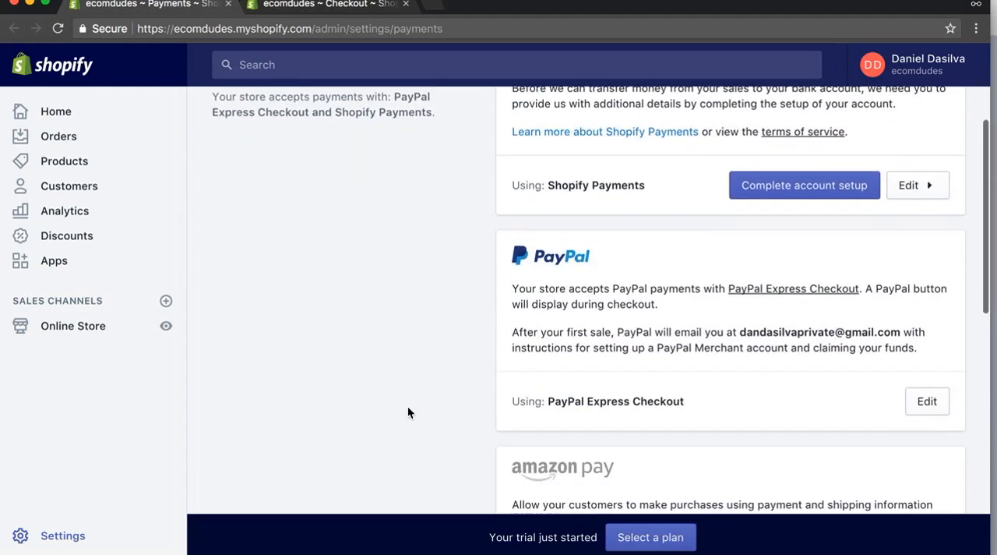
{"action": "scroll", "coordinate": [618, 253], "scroll_direction": "up", "scroll_amount": 5}
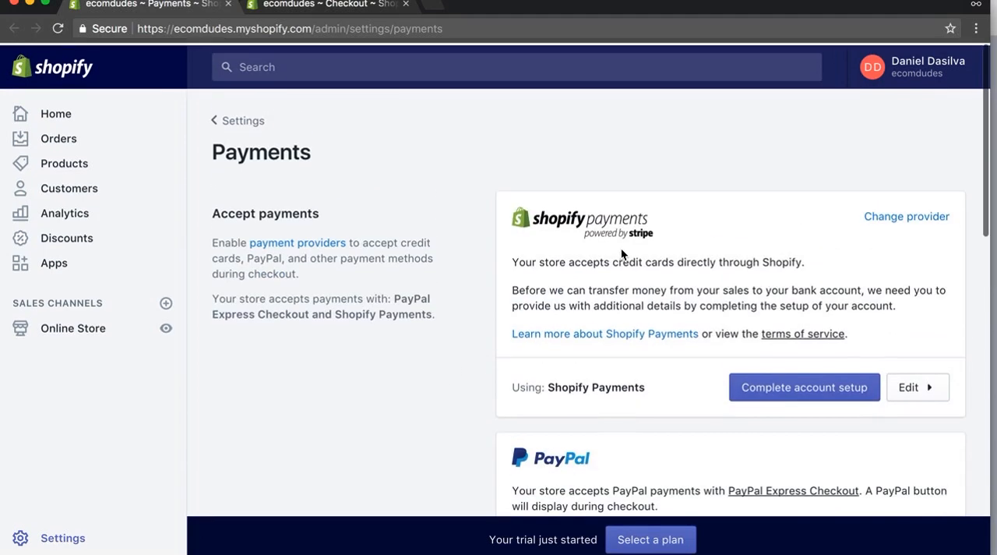
{"action": "left_click", "coordinate": [772, 394], "text": "super"}
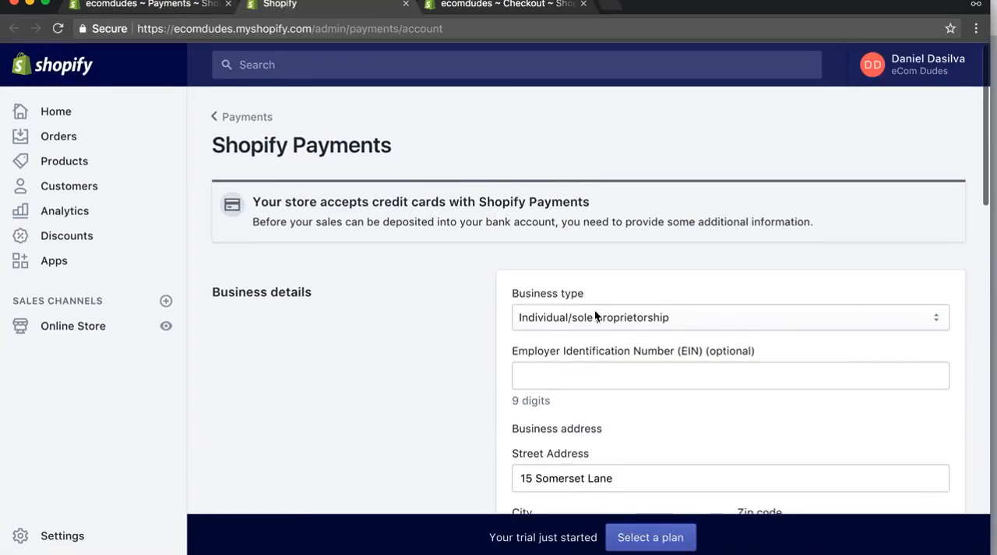
{"action": "left_click", "coordinate": [594, 315]}
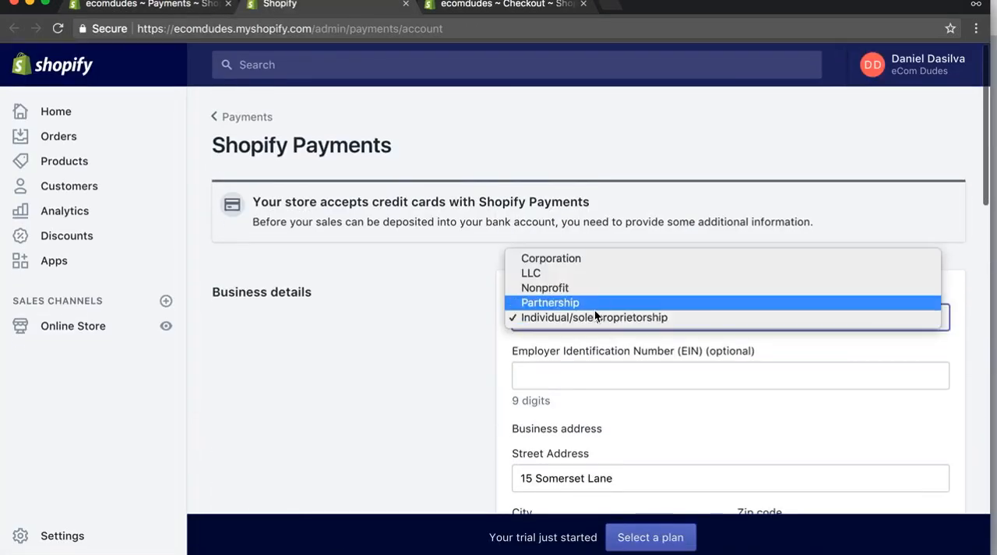
{"action": "left_click", "coordinate": [431, 347]}
{"action": "scroll", "coordinate": [431, 347], "scroll_direction": "down", "scroll_amount": 15}
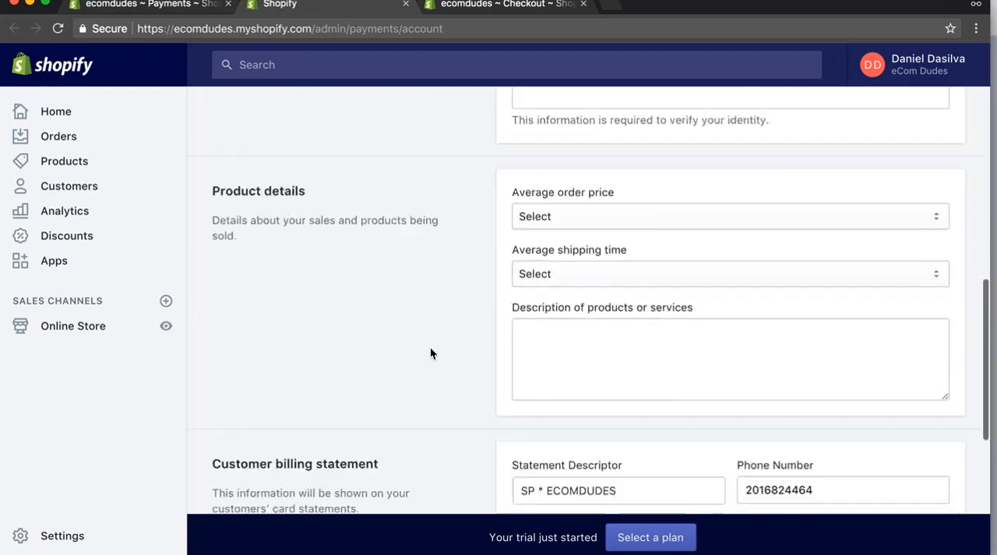
{"action": "key", "text": "super+w"}
Deactivate PayPal Express Checkout for the store and confirm the deactivation.
{"action": "scroll", "coordinate": [394, 304], "scroll_direction": "down", "scroll_amount": 3}
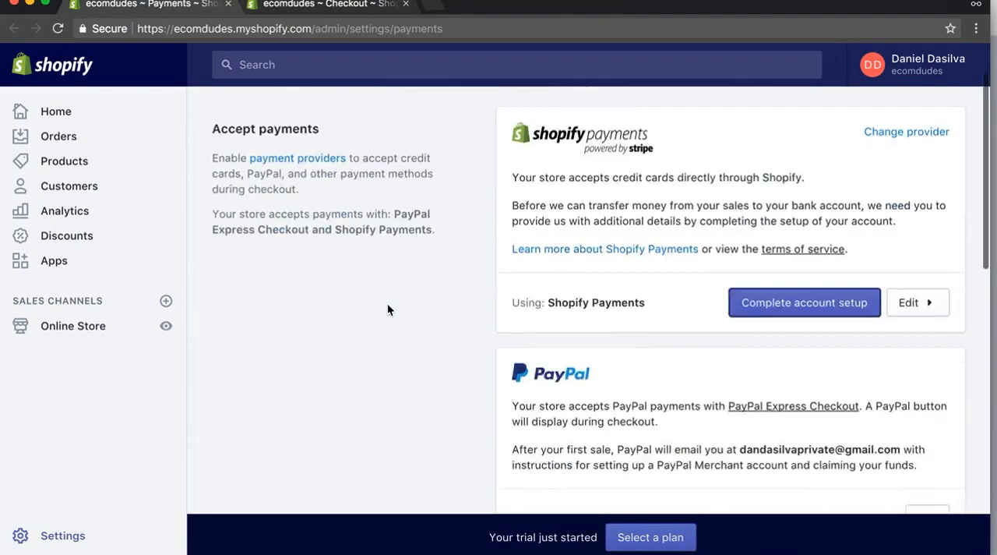
{"action": "scroll", "coordinate": [398, 304], "scroll_direction": "down", "scroll_amount": 3}
{"action": "left_click", "coordinate": [922, 329]}
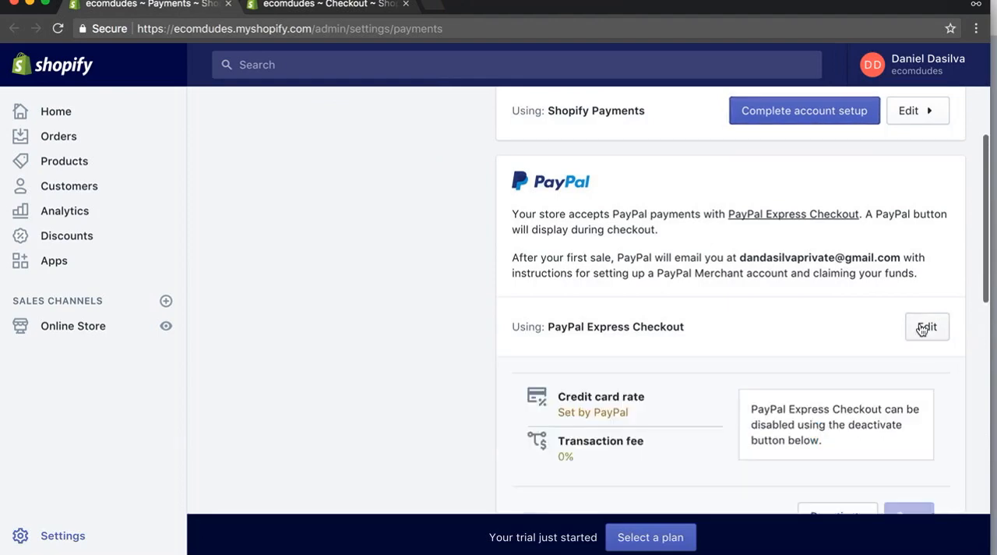
{"action": "scroll", "coordinate": [719, 390], "scroll_direction": "down", "scroll_amount": 4}
{"action": "left_click", "coordinate": [851, 348]}
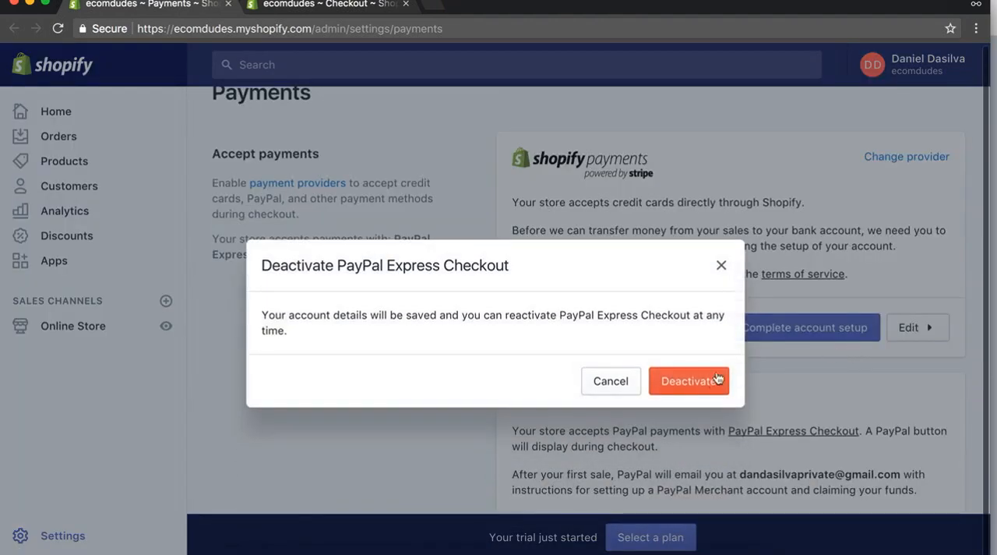
{"action": "left_click", "coordinate": [709, 382]}
Choose PayPal Express Checkout as the PayPal method, open its activation window, and return to the payment settings.
{"action": "scroll", "coordinate": [482, 367], "scroll_direction": "down", "scroll_amount": 3}
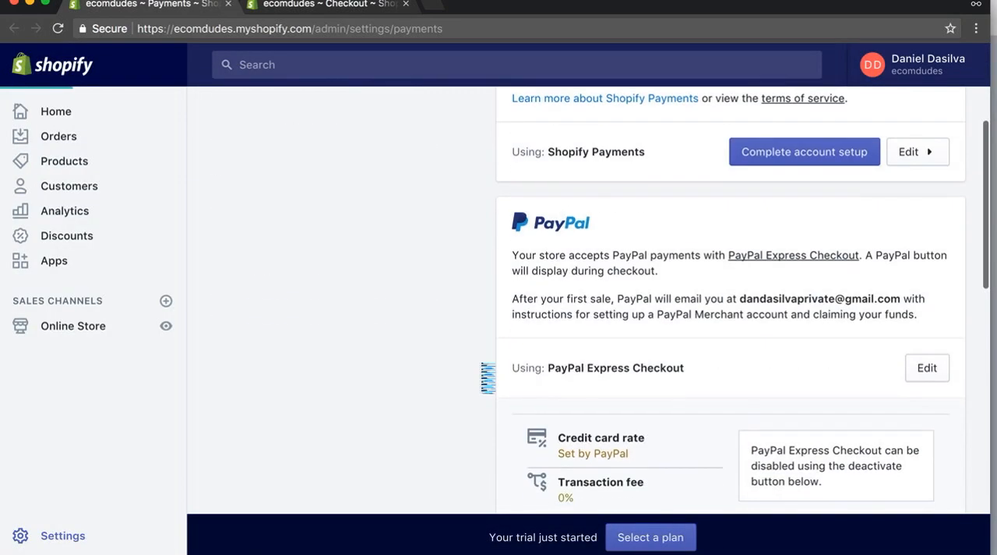
{"action": "left_click", "coordinate": [585, 395]}
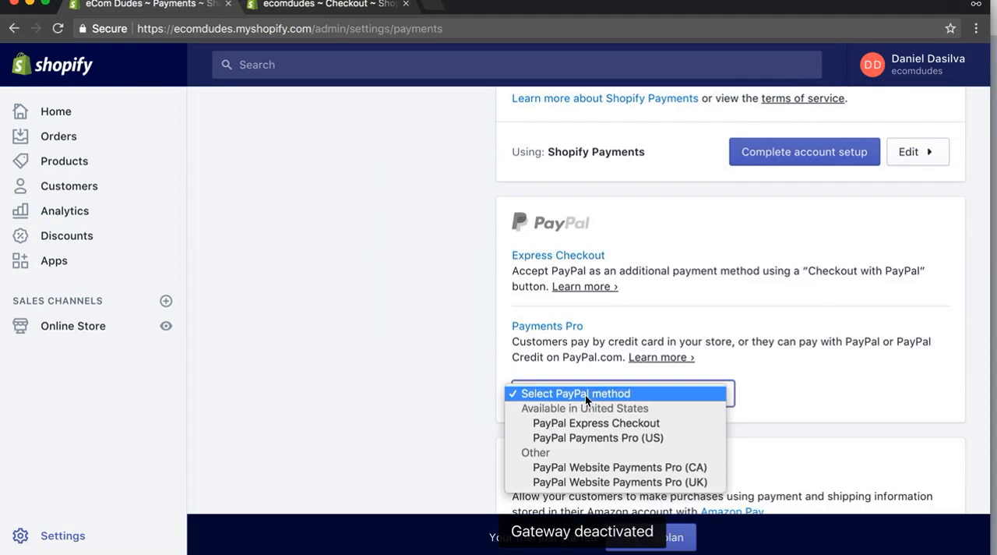
{"action": "left_click", "coordinate": [599, 422]}
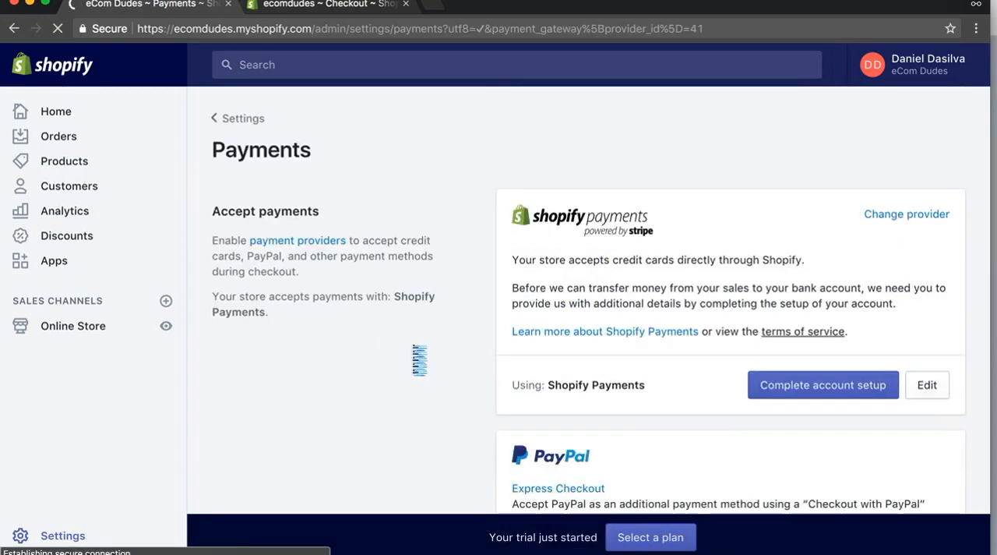
{"action": "scroll", "coordinate": [426, 333], "scroll_direction": "down", "scroll_amount": 5}
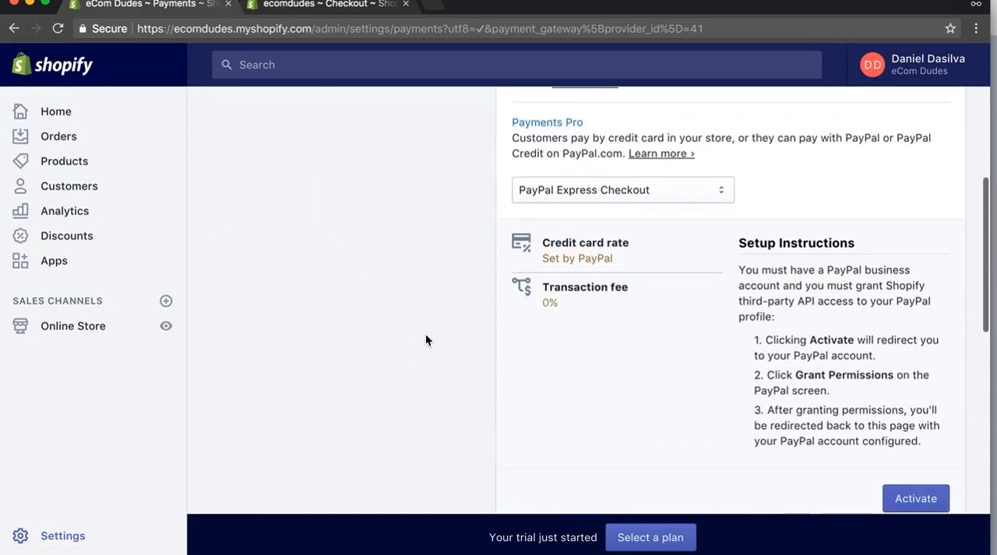
{"action": "left_click", "coordinate": [916, 433]}
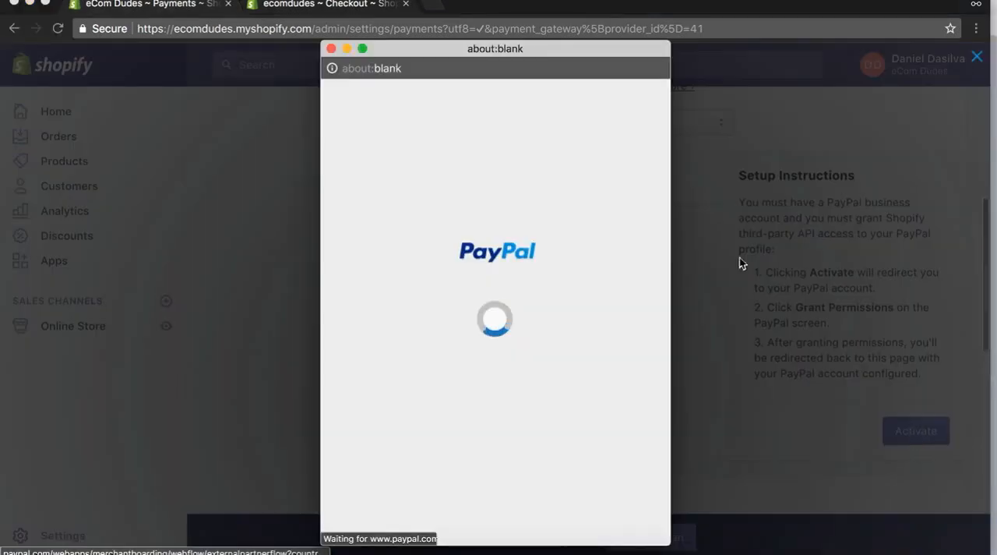
{"action": "scroll", "coordinate": [382, 235], "scroll_direction": "up", "scroll_amount": 4}
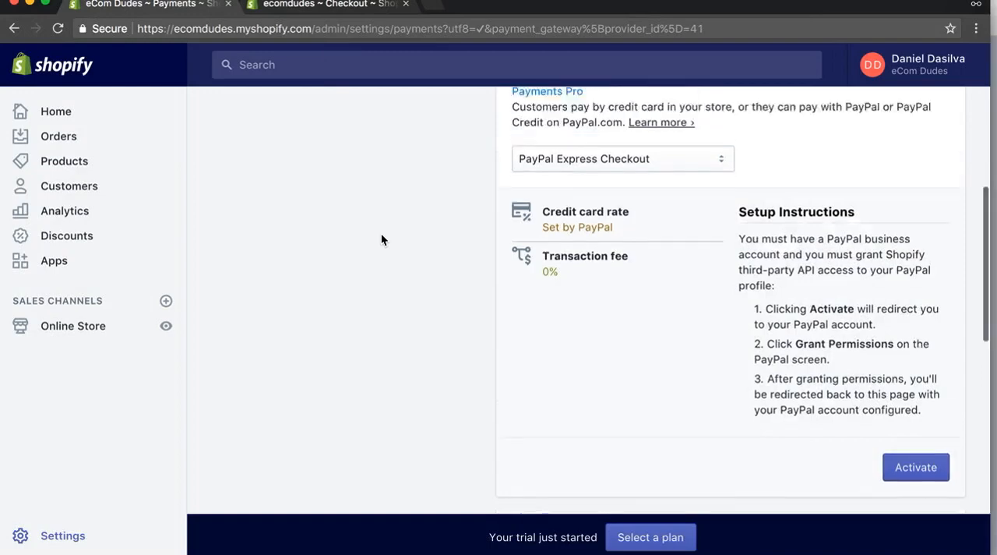
Examine the Amazon Pay, alternative and manual payment sections, including the list of additional payment methods.
{"action": "scroll", "coordinate": [381, 235], "scroll_direction": "down", "scroll_amount": 4}
{"action": "scroll", "coordinate": [381, 234], "scroll_direction": "down", "scroll_amount": 6}
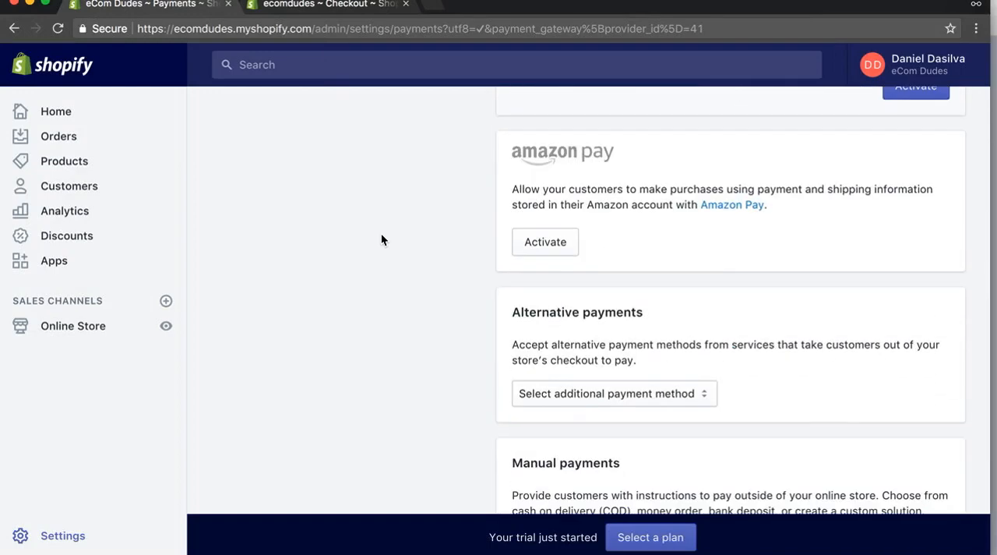
{"action": "scroll", "coordinate": [382, 235], "scroll_direction": "down", "scroll_amount": 2}
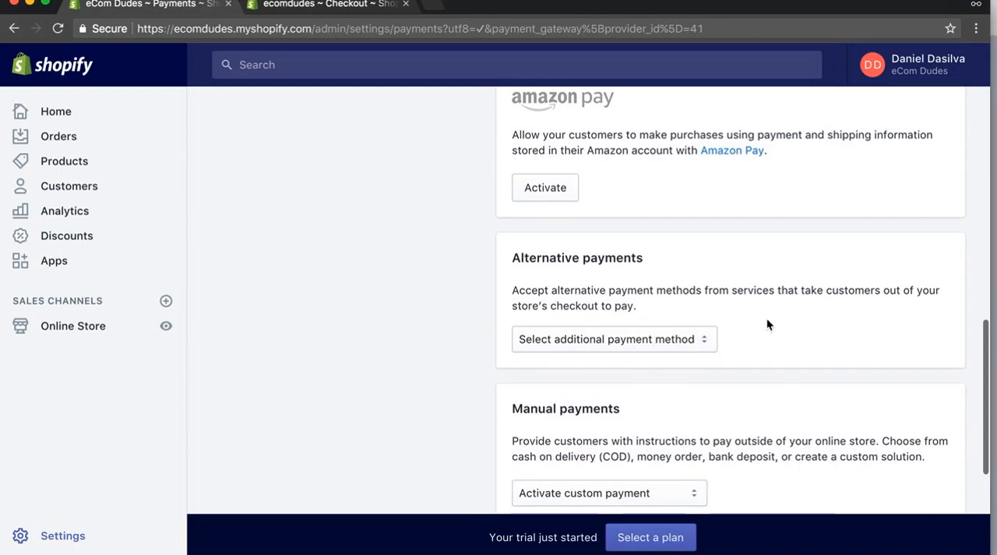
{"action": "left_click", "coordinate": [593, 342]}
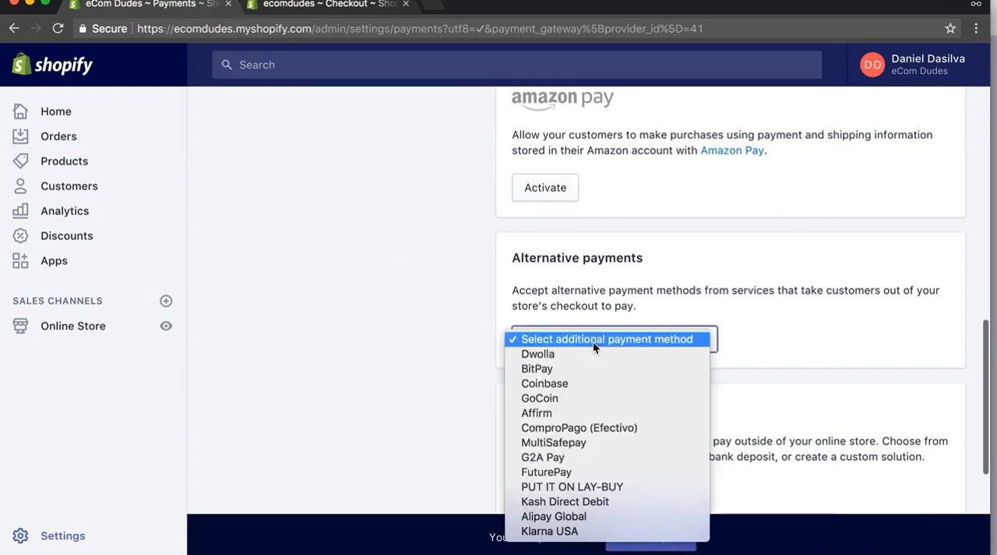
{"action": "left_click", "coordinate": [619, 471]}
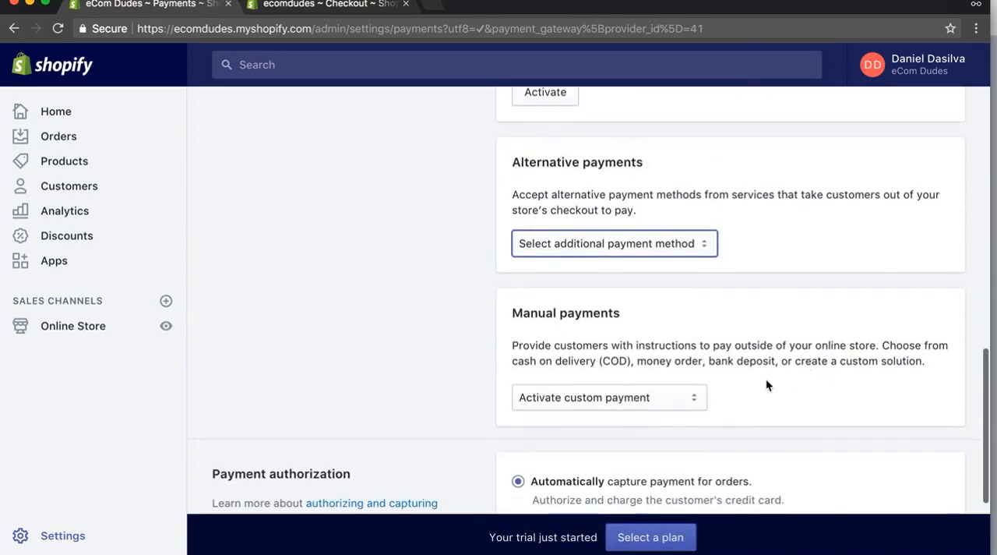
{"action": "scroll", "coordinate": [766, 379], "scroll_direction": "down", "scroll_amount": 3}
Expand the Shopify Payments details, browse the available third-party credit card providers, and close the provider dialog with Shopify Payments reselected.
{"action": "scroll", "coordinate": [763, 380], "scroll_direction": "up", "scroll_amount": 6}
{"action": "scroll", "coordinate": [763, 380], "scroll_direction": "up", "scroll_amount": 9}
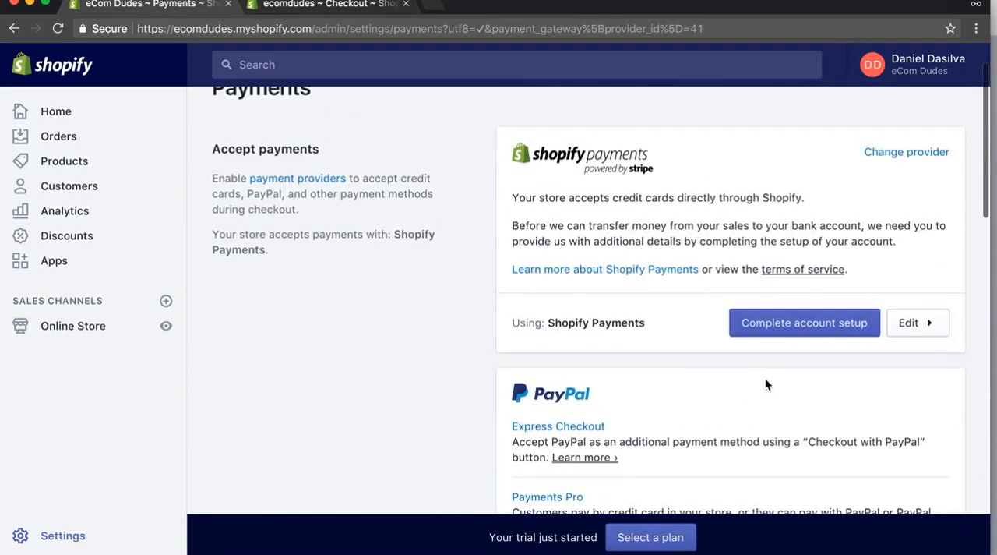
{"action": "left_click", "coordinate": [934, 324]}
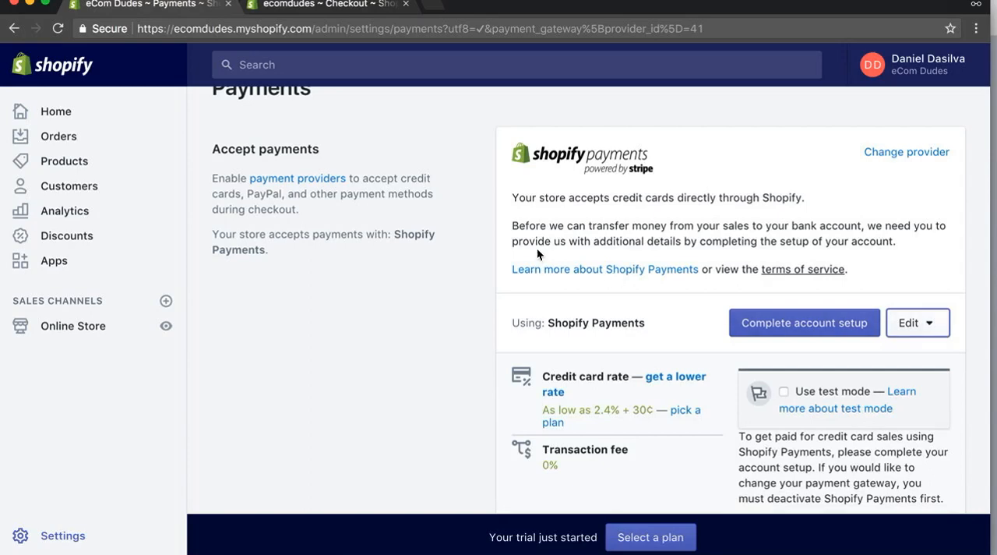
{"action": "left_click", "coordinate": [935, 154]}
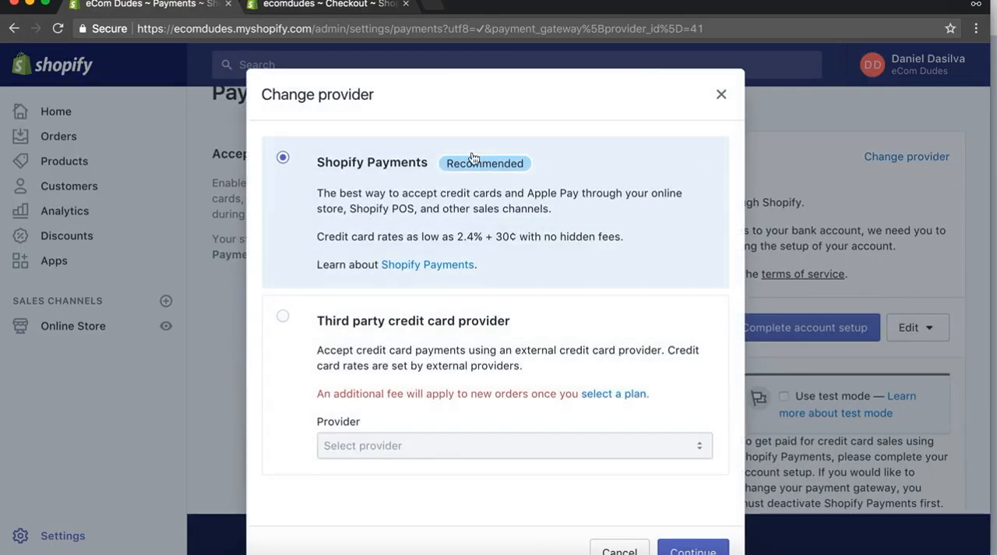
{"action": "left_click", "coordinate": [293, 346]}
{"action": "left_click", "coordinate": [480, 456]}
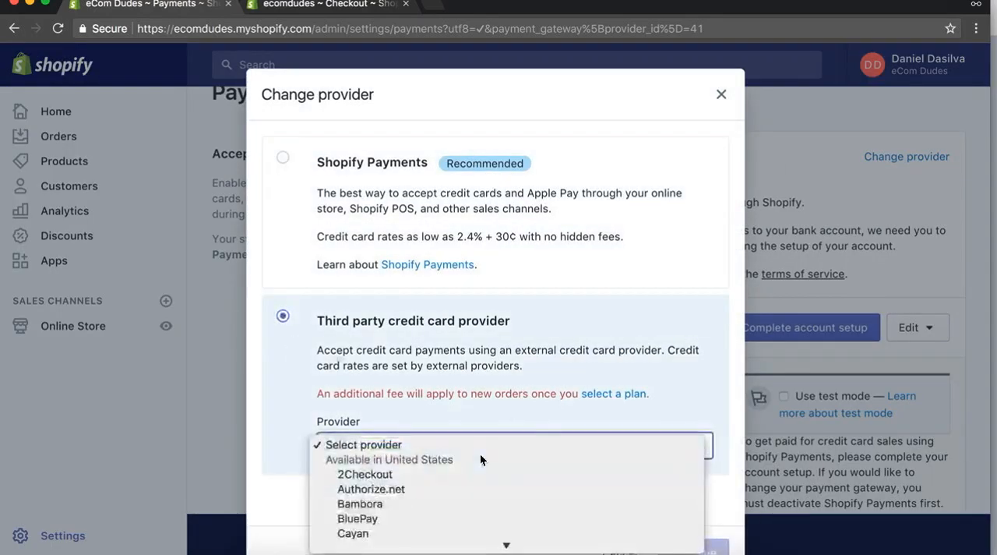
{"action": "scroll", "coordinate": [480, 460], "scroll_direction": "down", "scroll_amount": 5}
{"action": "scroll", "coordinate": [480, 459], "scroll_direction": "down", "scroll_amount": 3}
{"action": "scroll", "coordinate": [480, 458], "scroll_direction": "up", "scroll_amount": 6}
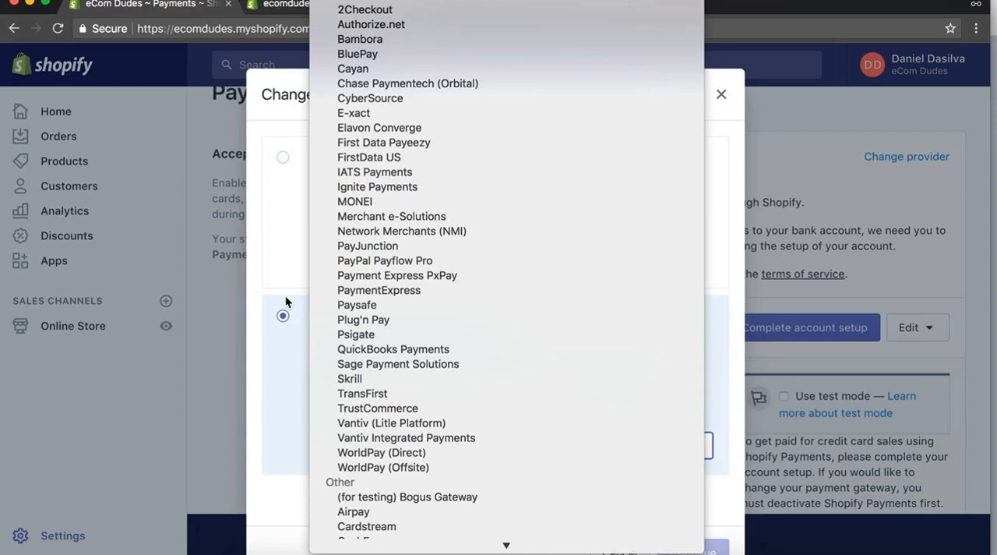
{"action": "scroll", "coordinate": [406, 373], "scroll_direction": "down", "scroll_amount": 4}
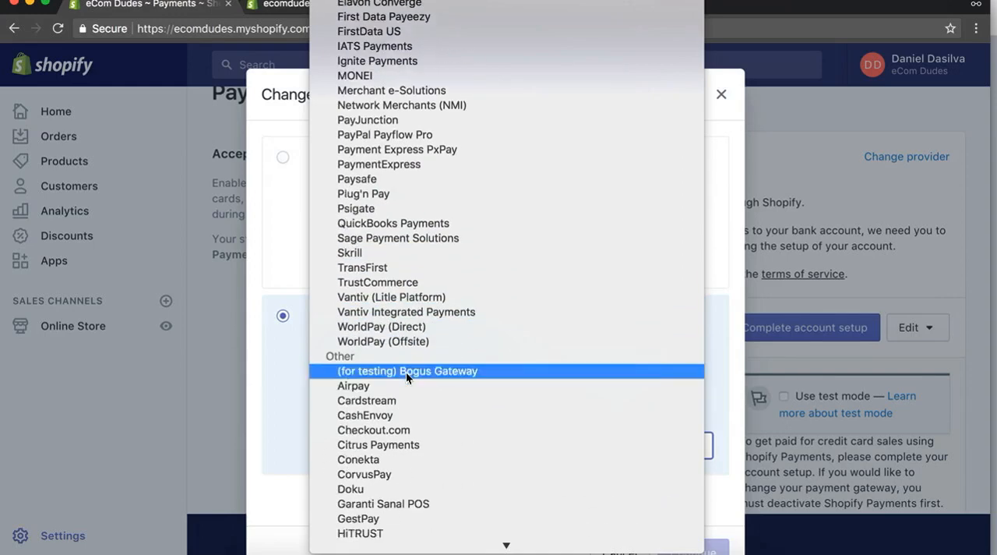
{"action": "scroll", "coordinate": [406, 372], "scroll_direction": "down", "scroll_amount": 5}
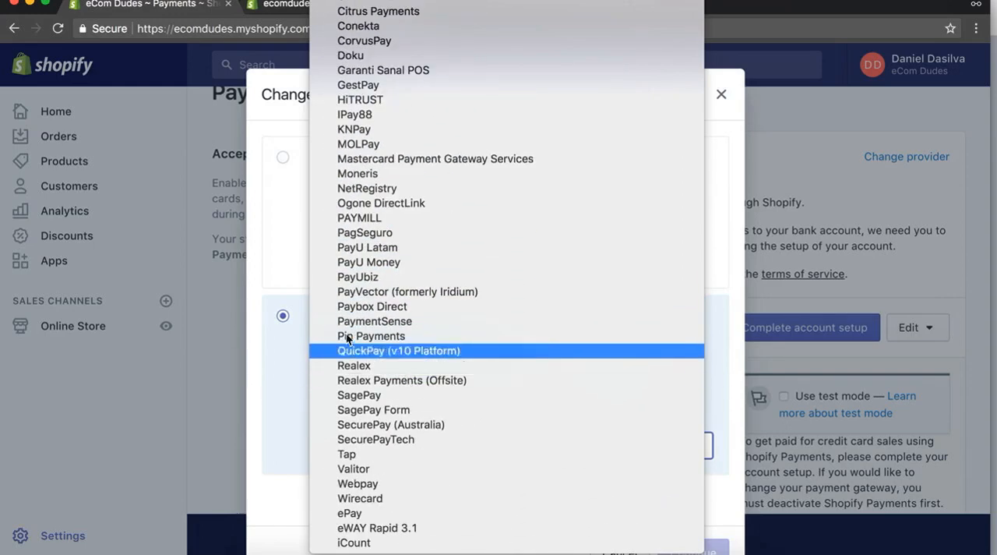
{"action": "left_click", "coordinate": [268, 300]}
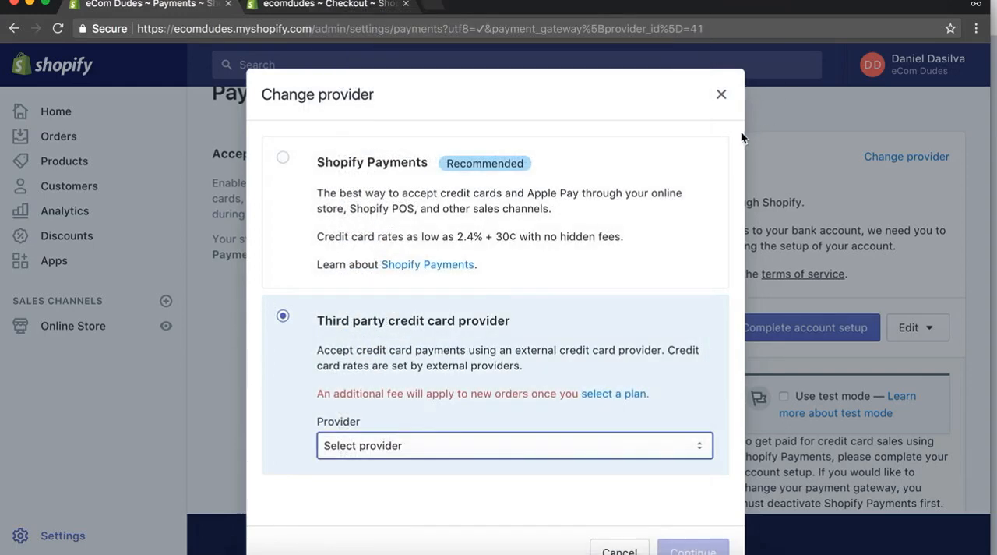
{"action": "left_click", "coordinate": [458, 205]}
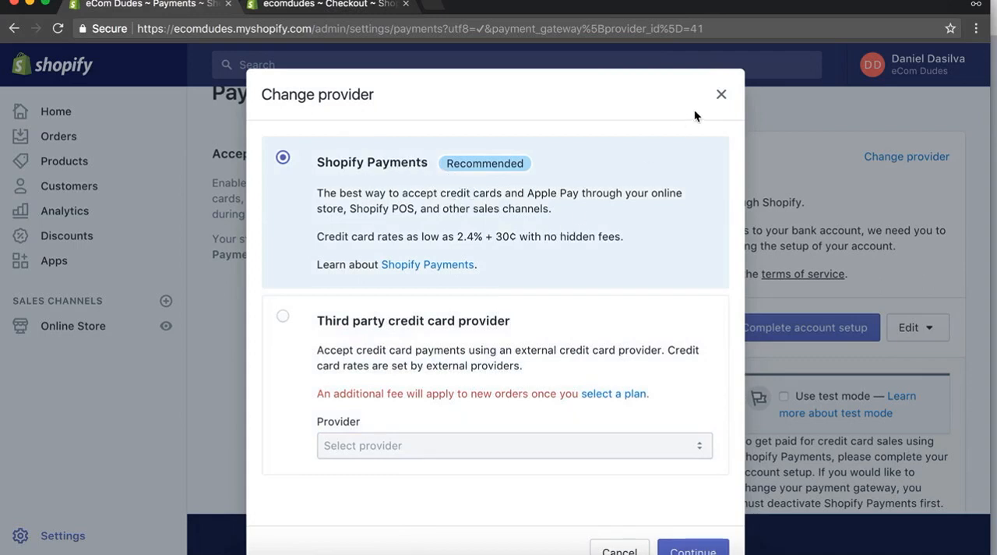
{"action": "left_click", "coordinate": [722, 94]}
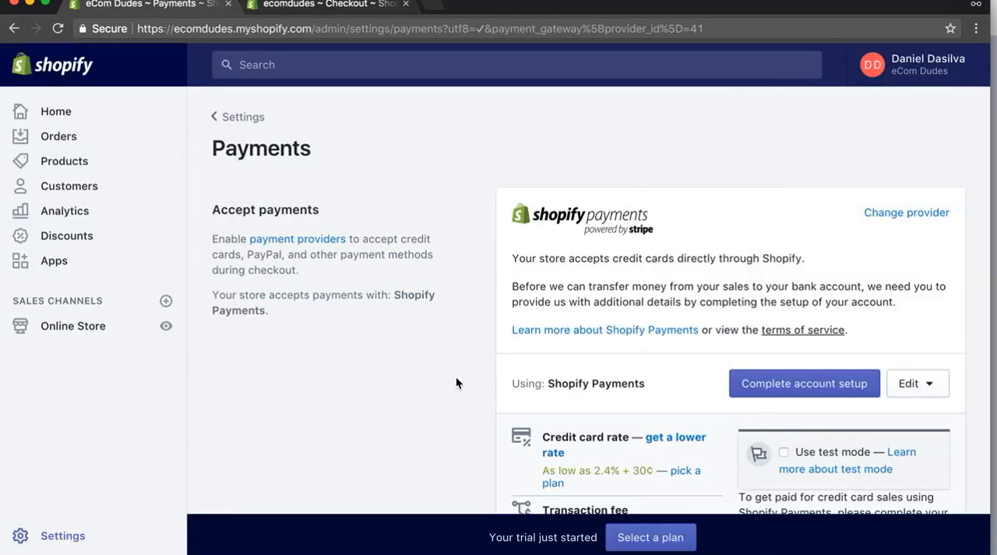
Review the remaining payment settings, covering the additional payment methods, PayPal setup instructions, manual payments and payment authorization options.
{"action": "scroll", "coordinate": [456, 382], "scroll_direction": "down", "scroll_amount": 7}
{"action": "scroll", "coordinate": [456, 380], "scroll_direction": "down", "scroll_amount": 8}
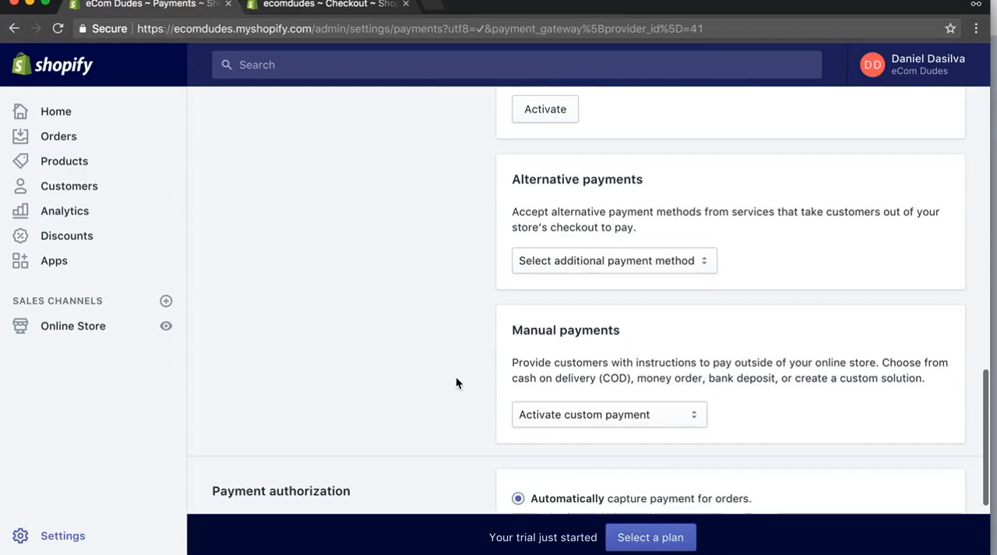
{"action": "left_click", "coordinate": [642, 262]}
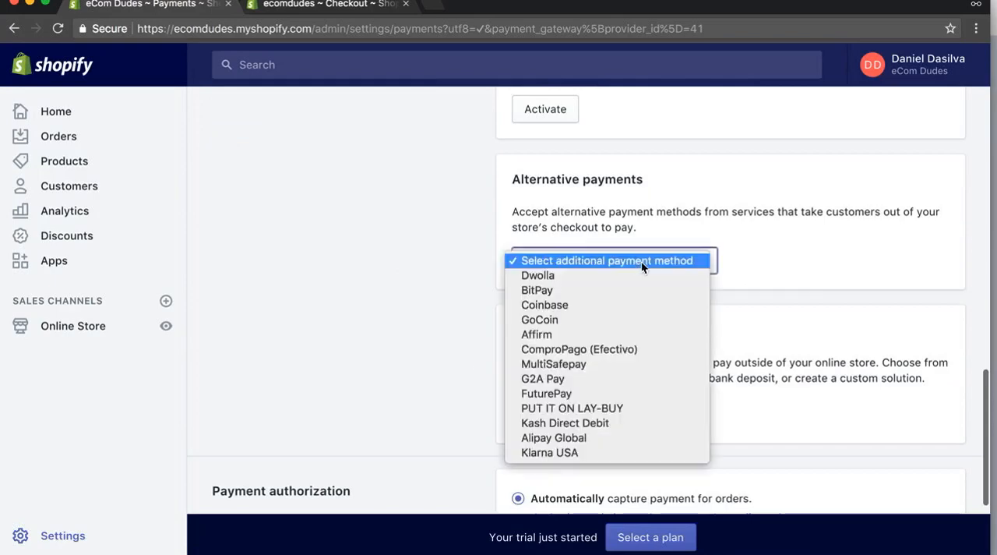
{"action": "left_click", "coordinate": [430, 378]}
{"action": "scroll", "coordinate": [430, 378], "scroll_direction": "down", "scroll_amount": 3}
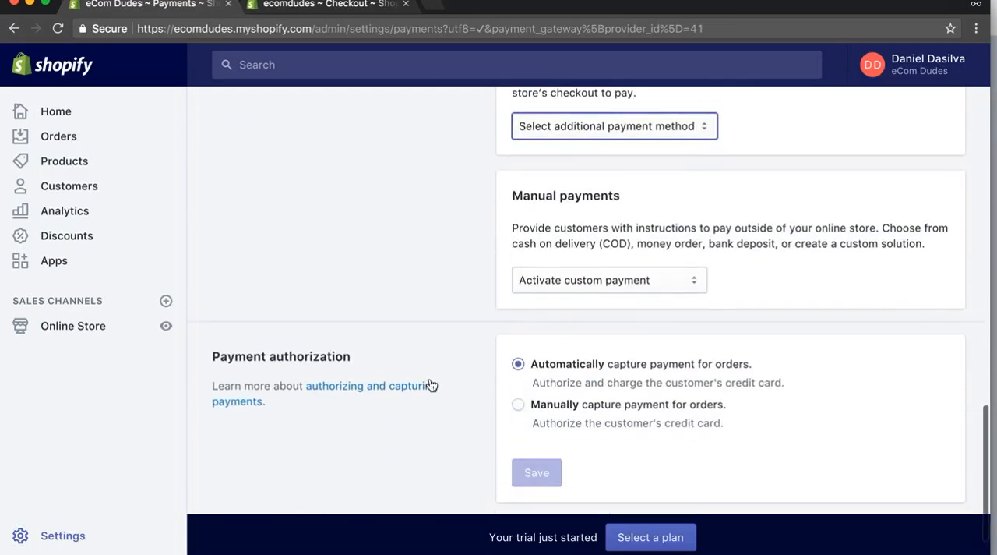
{"action": "scroll", "coordinate": [409, 280], "scroll_direction": "up", "scroll_amount": 20}
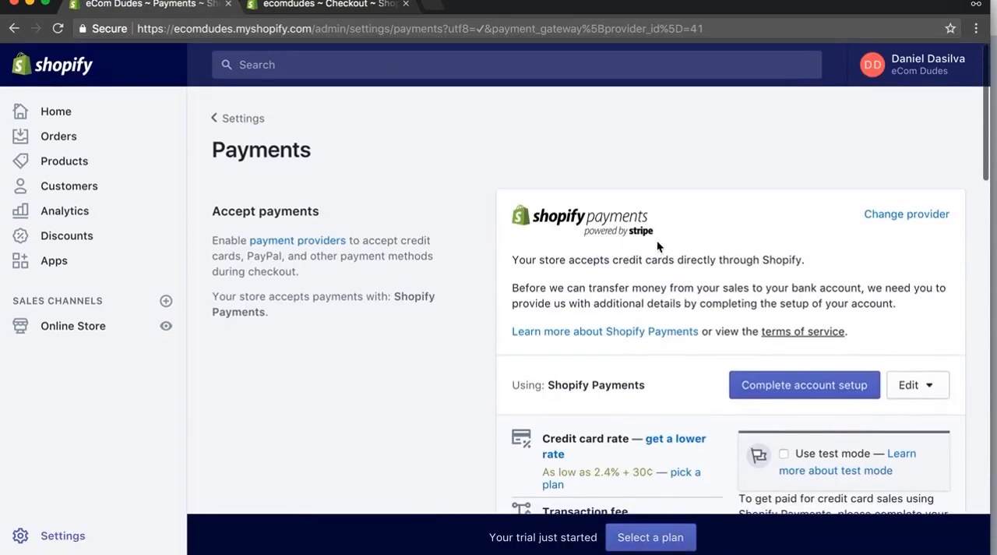
{"action": "scroll", "coordinate": [657, 242], "scroll_direction": "down", "scroll_amount": 3}
{"action": "scroll", "coordinate": [657, 247], "scroll_direction": "down", "scroll_amount": 10}
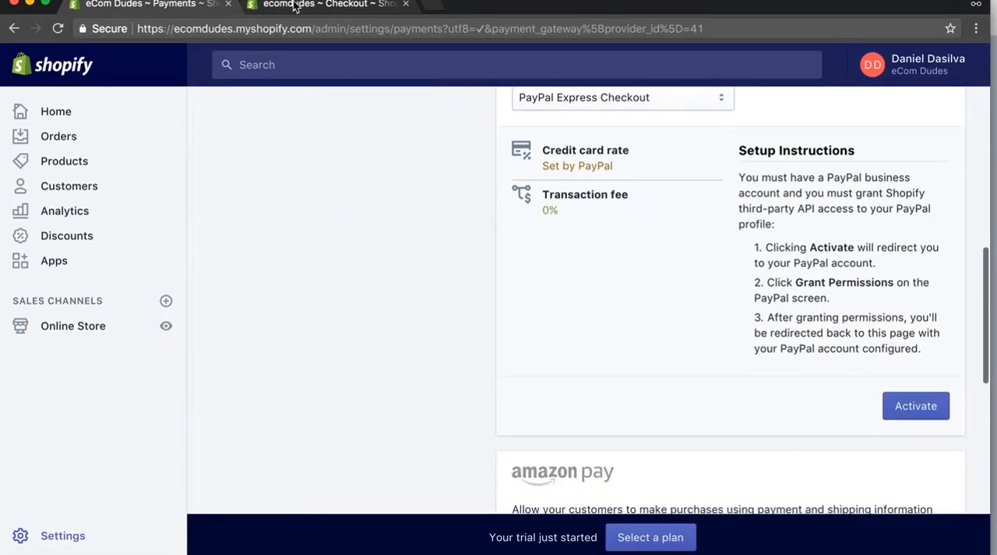
{"action": "scroll", "coordinate": [402, 300], "scroll_direction": "down", "scroll_amount": 10}
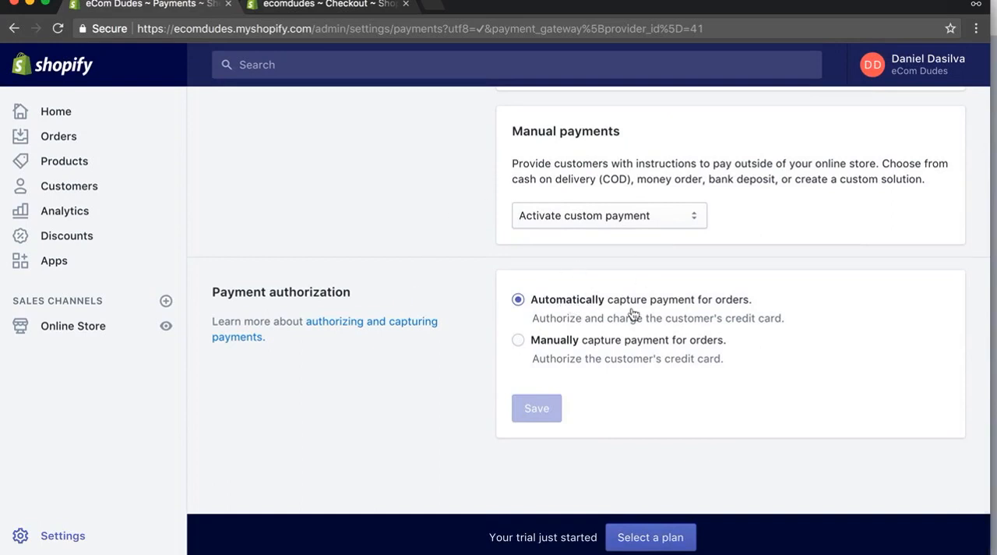
Switch to the checkout settings page and keep customer accounts disabled so customers check out as guests.
{"action": "left_click", "coordinate": [308, 6]}
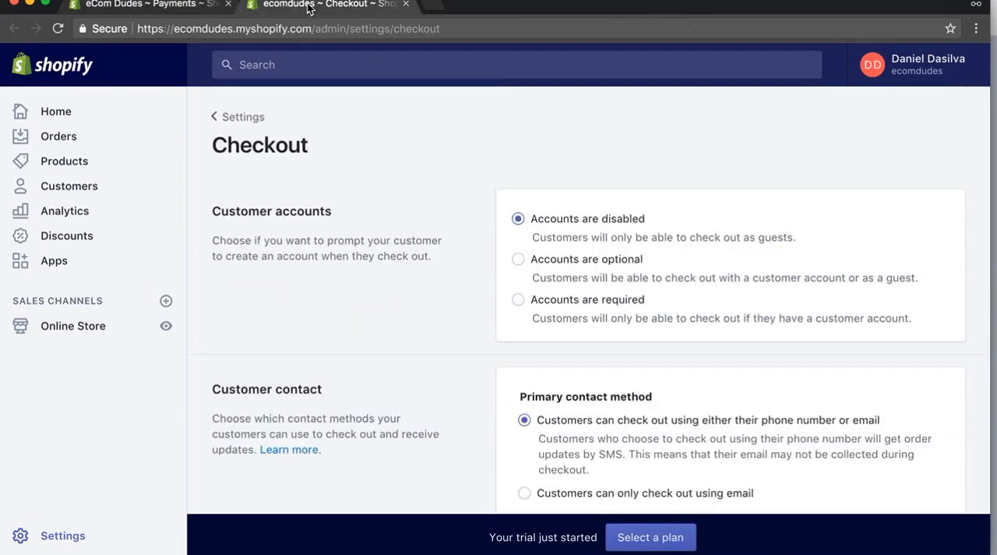
{"action": "left_click", "coordinate": [519, 219]}
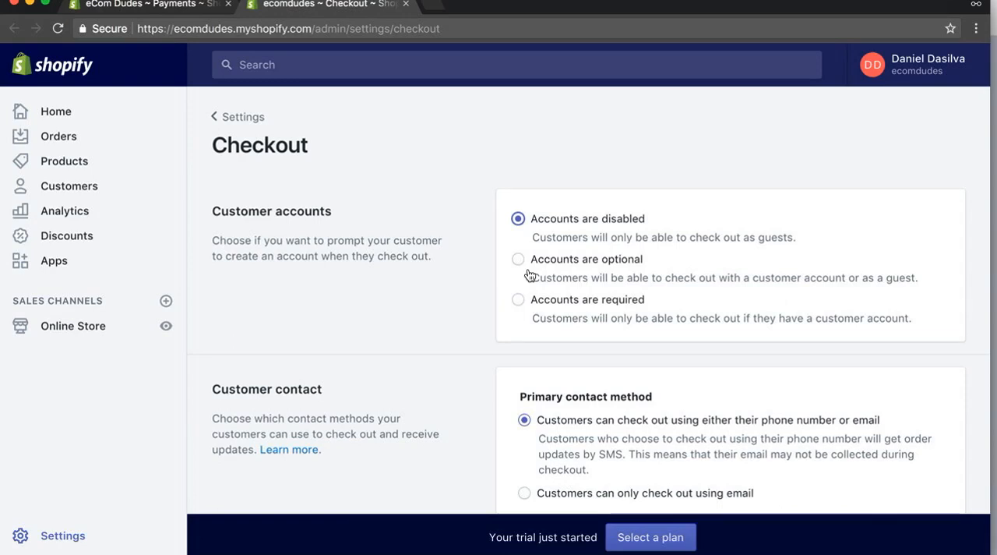
{"action": "scroll", "coordinate": [392, 311], "scroll_direction": "down", "scroll_amount": 5}
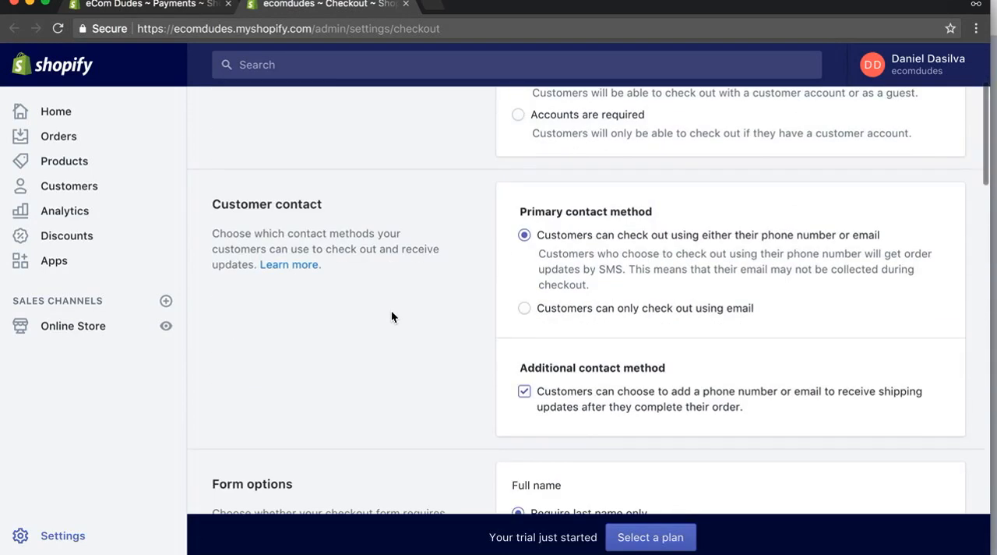
Set the primary contact method so that customers can only check out using email.
{"action": "scroll", "coordinate": [392, 312], "scroll_direction": "down", "scroll_amount": 1}
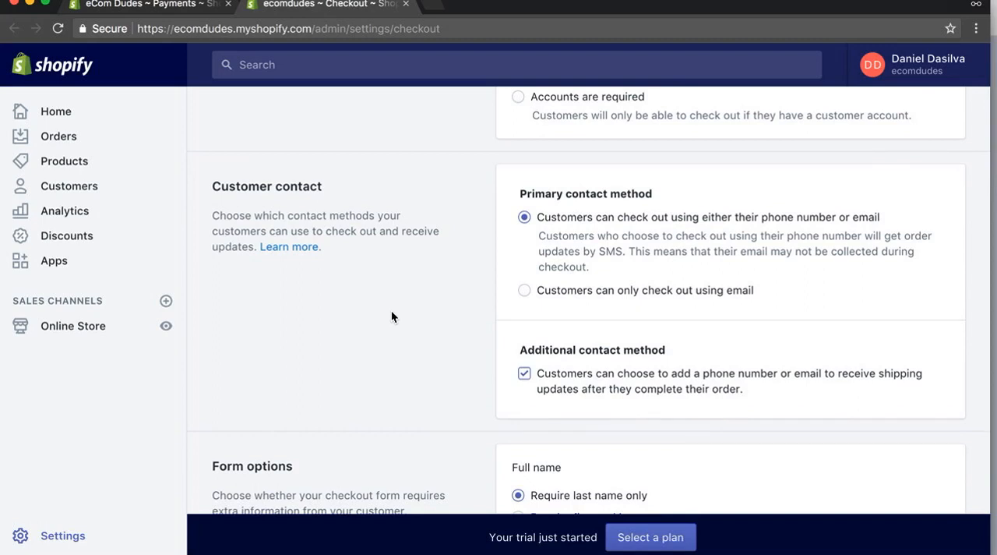
{"action": "left_click", "coordinate": [522, 296]}
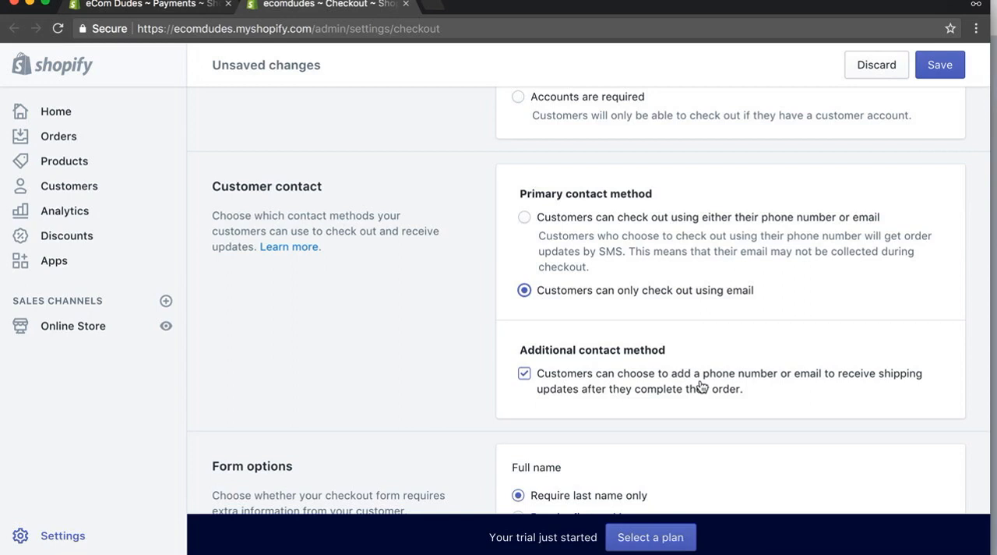
{"action": "scroll", "coordinate": [417, 350], "scroll_direction": "down", "scroll_amount": 2}
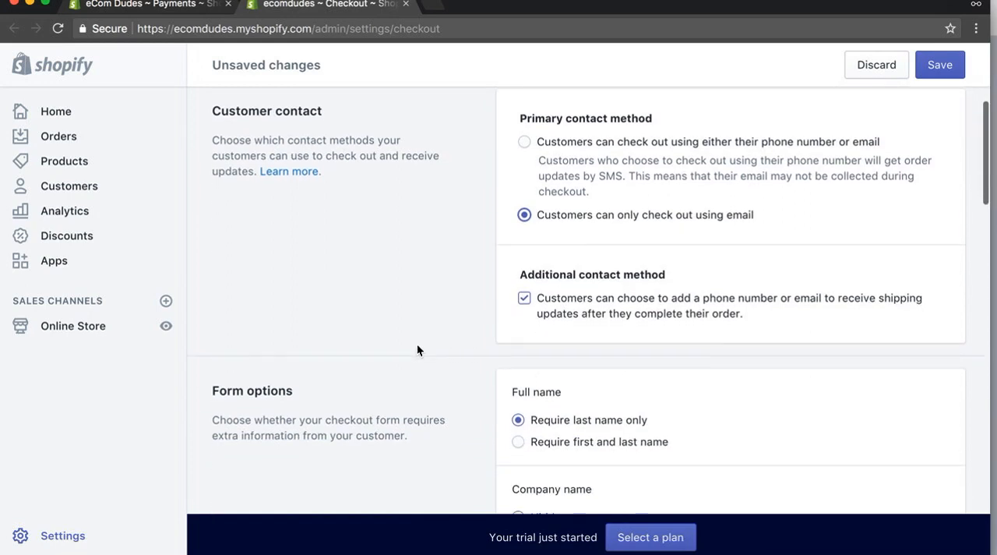
{"action": "scroll", "coordinate": [416, 350], "scroll_direction": "down", "scroll_amount": 1}
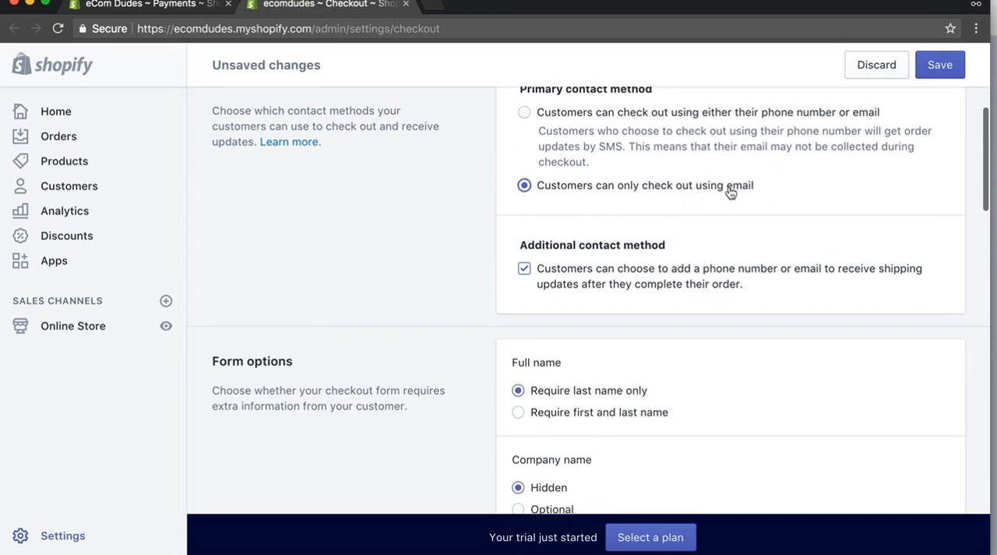
{"action": "scroll", "coordinate": [419, 227], "scroll_direction": "up", "scroll_amount": 2}
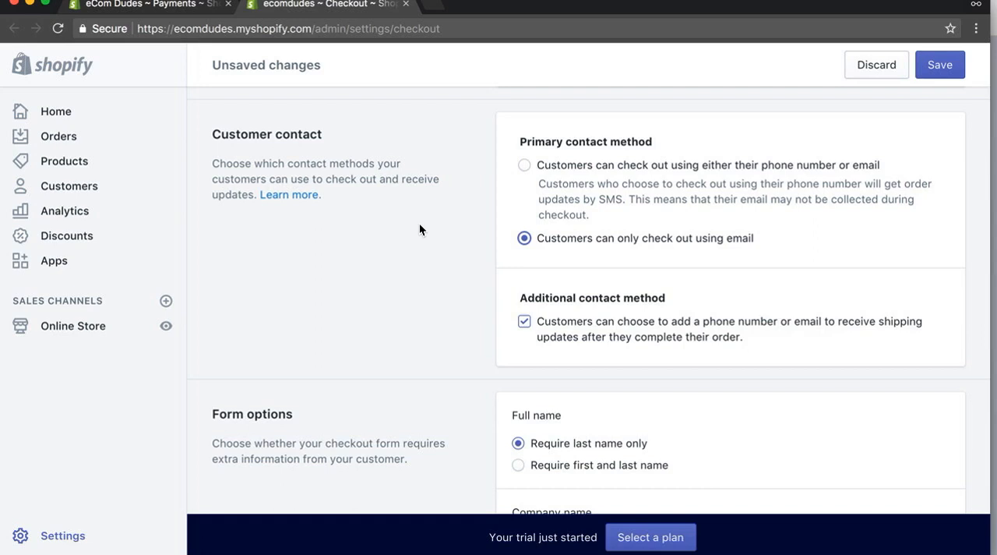
{"action": "double_click", "coordinate": [740, 238]}
{"action": "left_click", "coordinate": [690, 240]}
In the order processing settings, set the promotional email permission so that the customer agrees by default.
{"action": "scroll", "coordinate": [439, 298], "scroll_direction": "down", "scroll_amount": 5}
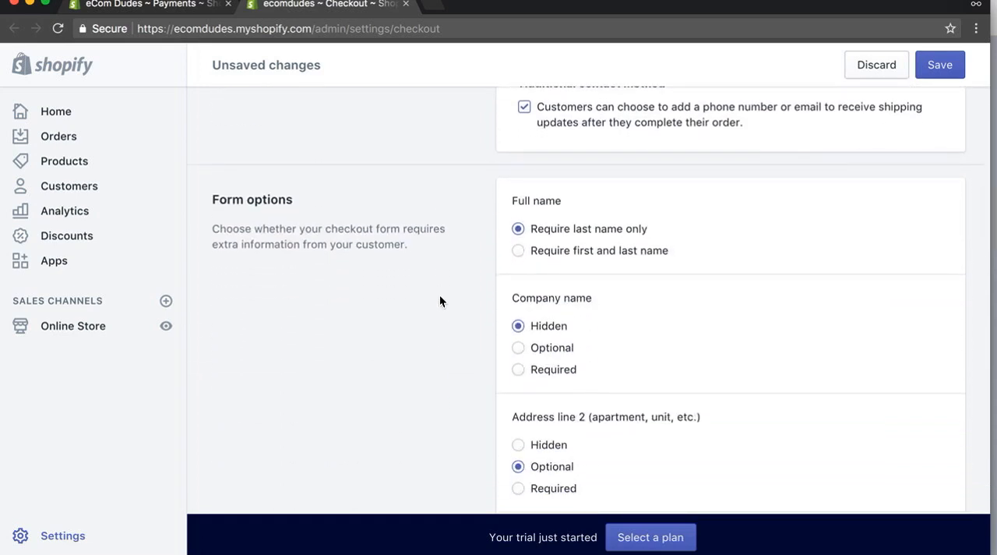
{"action": "scroll", "coordinate": [439, 301], "scroll_direction": "down", "scroll_amount": 6}
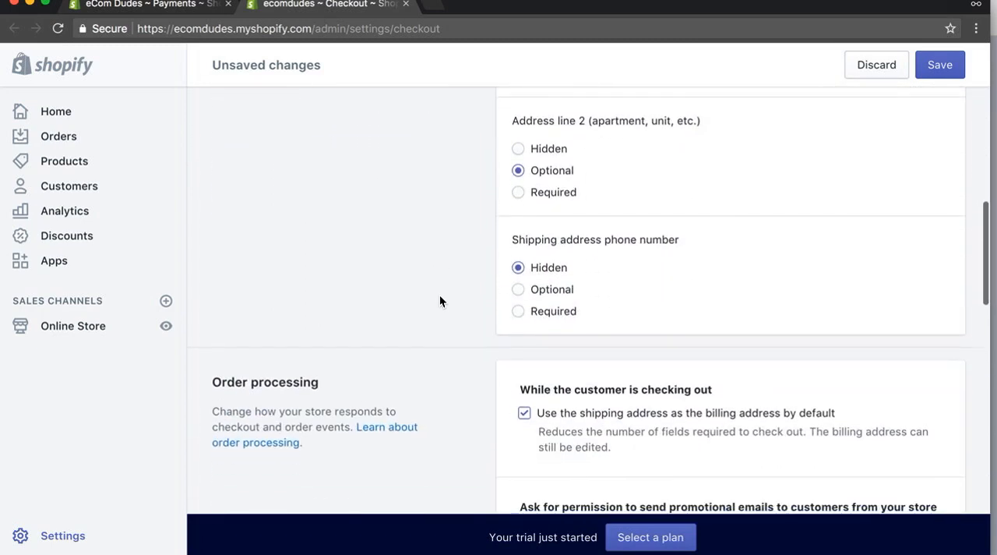
{"action": "scroll", "coordinate": [440, 301], "scroll_direction": "down", "scroll_amount": 2}
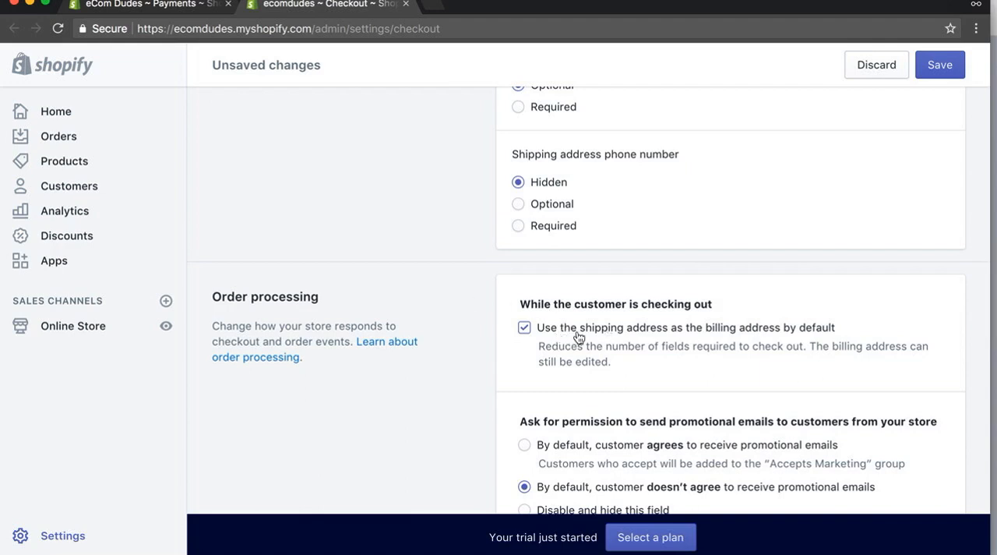
{"action": "scroll", "coordinate": [577, 335], "scroll_direction": "down", "scroll_amount": 2}
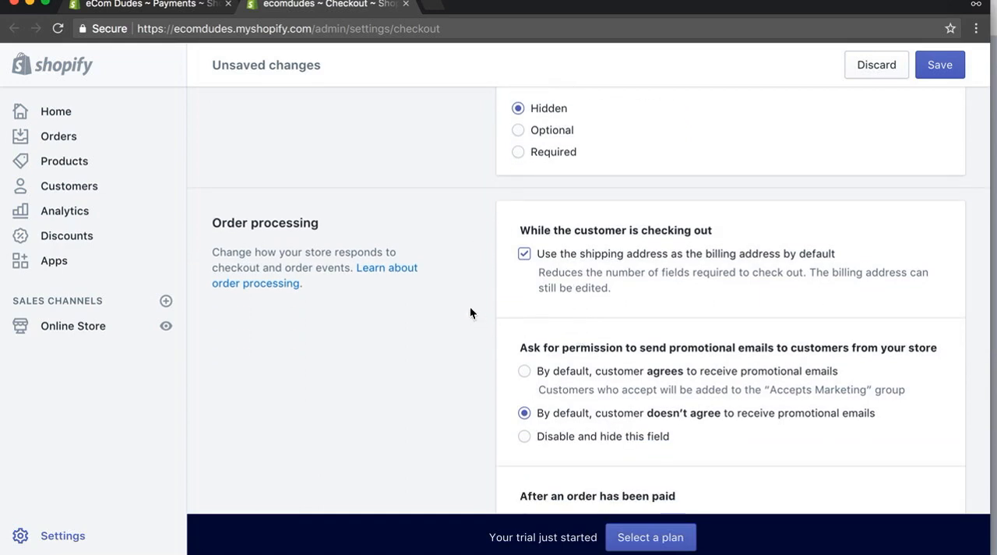
{"action": "scroll", "coordinate": [422, 309], "scroll_direction": "down", "scroll_amount": 1}
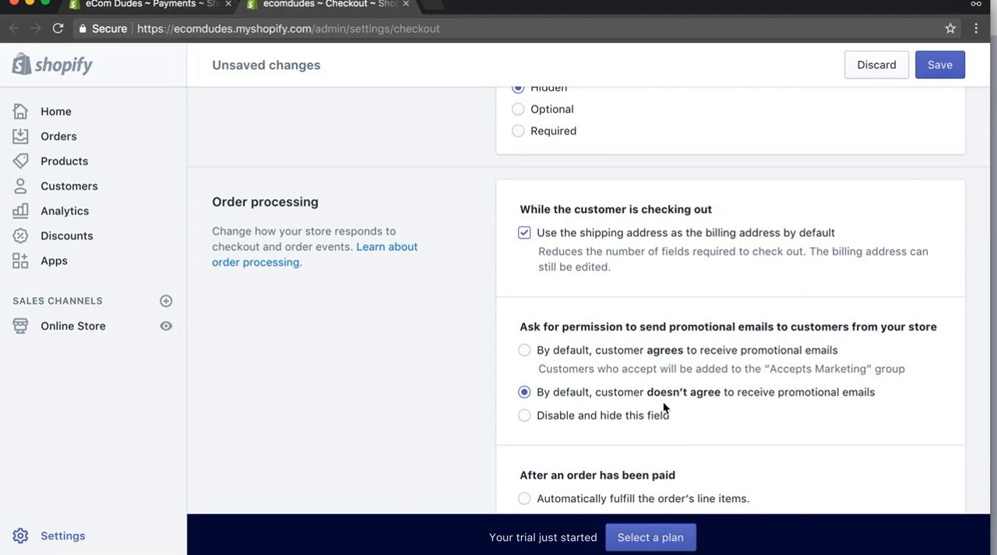
{"action": "left_click", "coordinate": [524, 417]}
{"action": "left_click", "coordinate": [525, 351]}
{"action": "scroll", "coordinate": [423, 364], "scroll_direction": "down", "scroll_amount": 3}
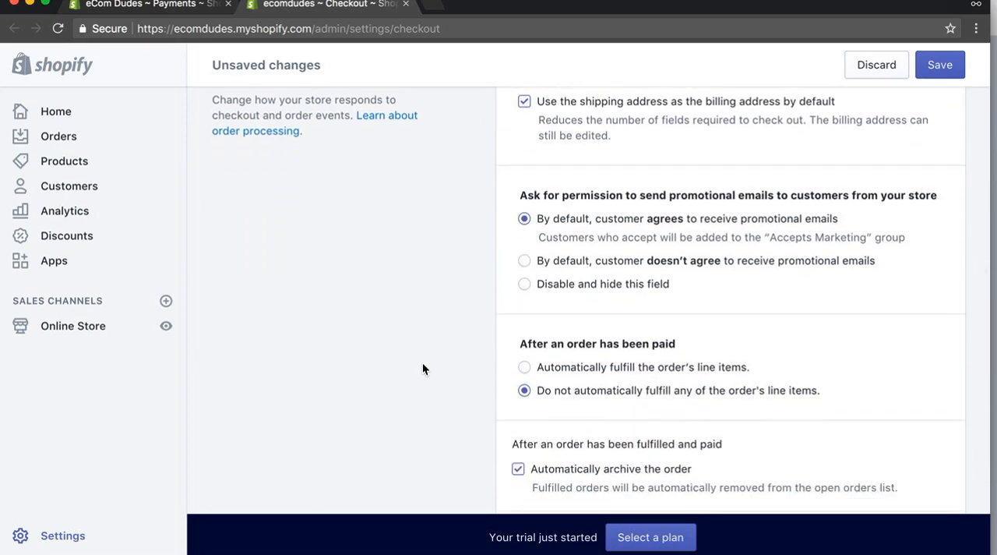
Try automatic fulfilment of line items for paid orders, and switch back to not fulfilling them automatically.
{"action": "left_click", "coordinate": [593, 378]}
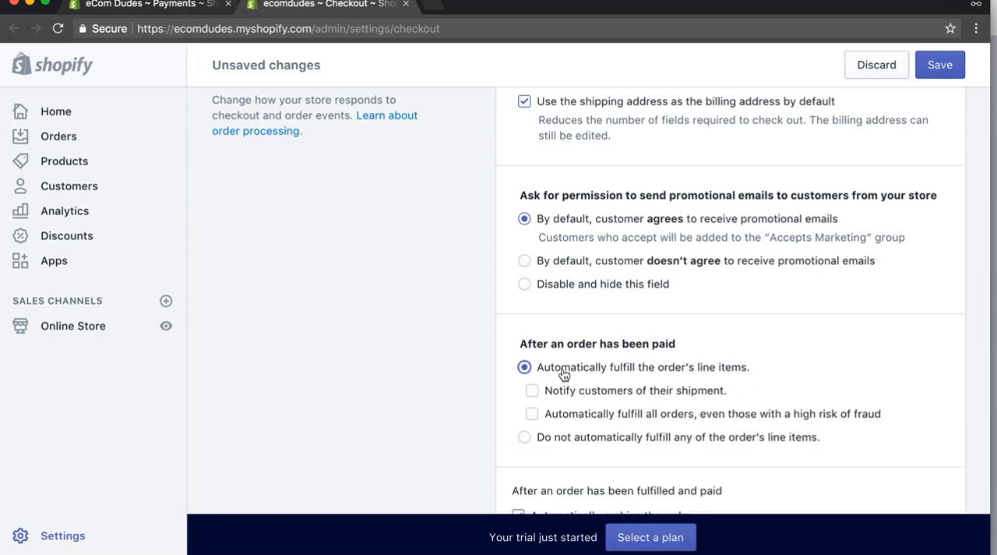
{"action": "left_click", "coordinate": [522, 438]}
{"action": "scroll", "coordinate": [439, 386], "scroll_direction": "down", "scroll_amount": 2}
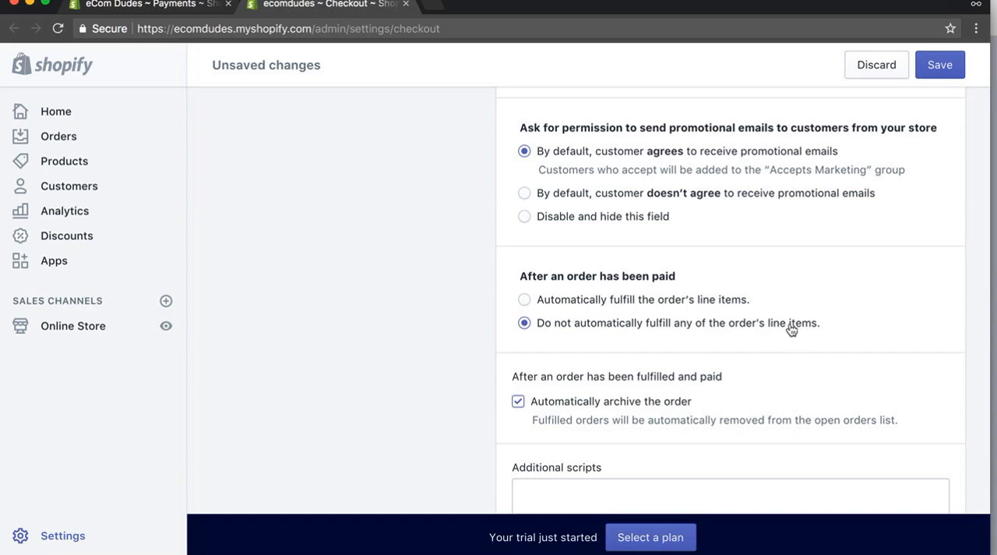
Generate the sample refund policy, privacy policy and terms of service for the checkout page footer.
{"action": "scroll", "coordinate": [791, 330], "scroll_direction": "down", "scroll_amount": 2}
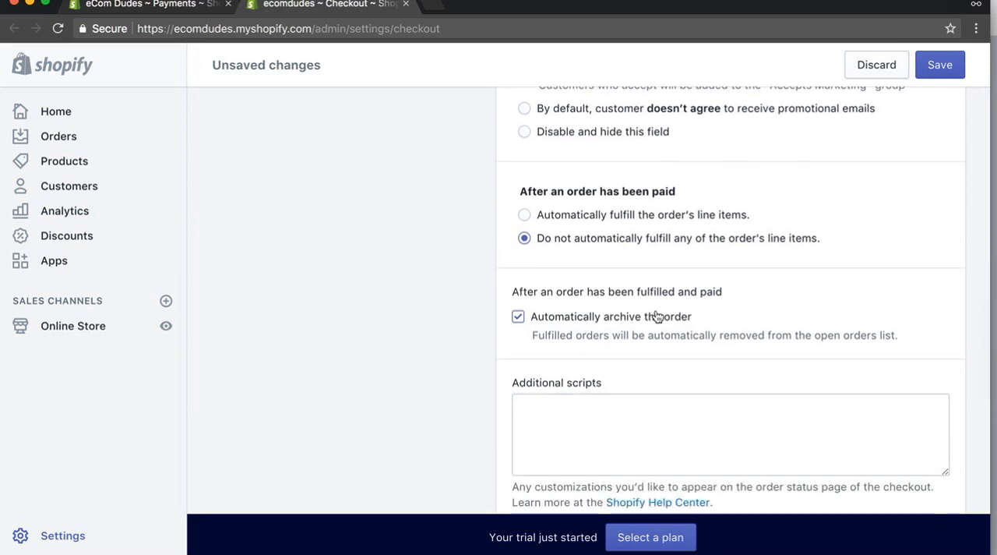
{"action": "scroll", "coordinate": [699, 299], "scroll_direction": "down", "scroll_amount": 5}
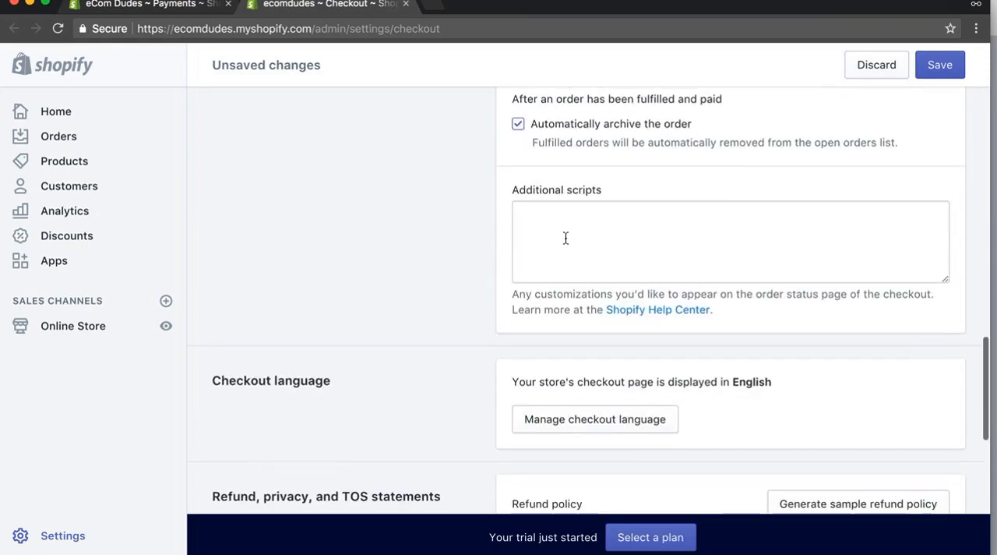
{"action": "scroll", "coordinate": [368, 277], "scroll_direction": "down", "scroll_amount": 1}
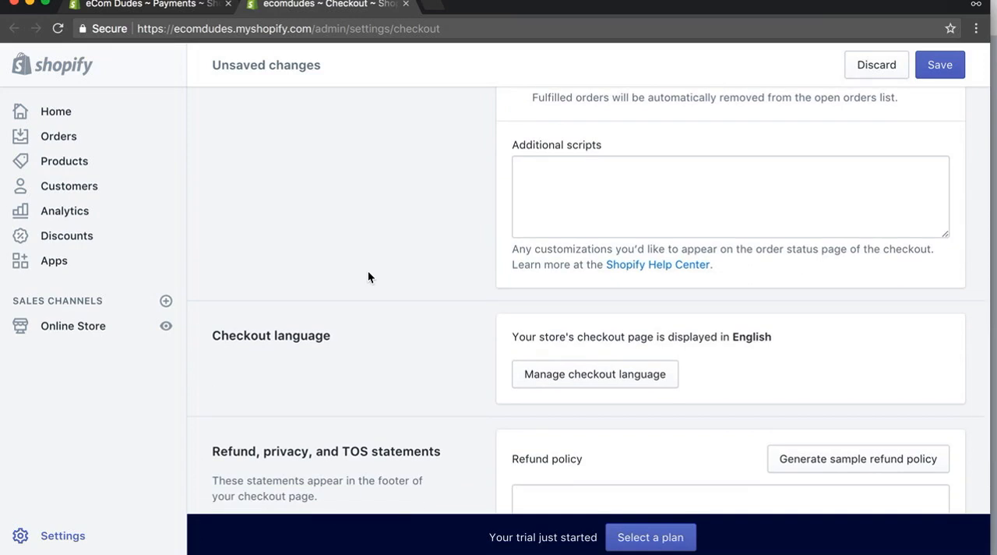
{"action": "scroll", "coordinate": [369, 272], "scroll_direction": "down", "scroll_amount": 1}
{"action": "scroll", "coordinate": [413, 280], "scroll_direction": "down", "scroll_amount": 2}
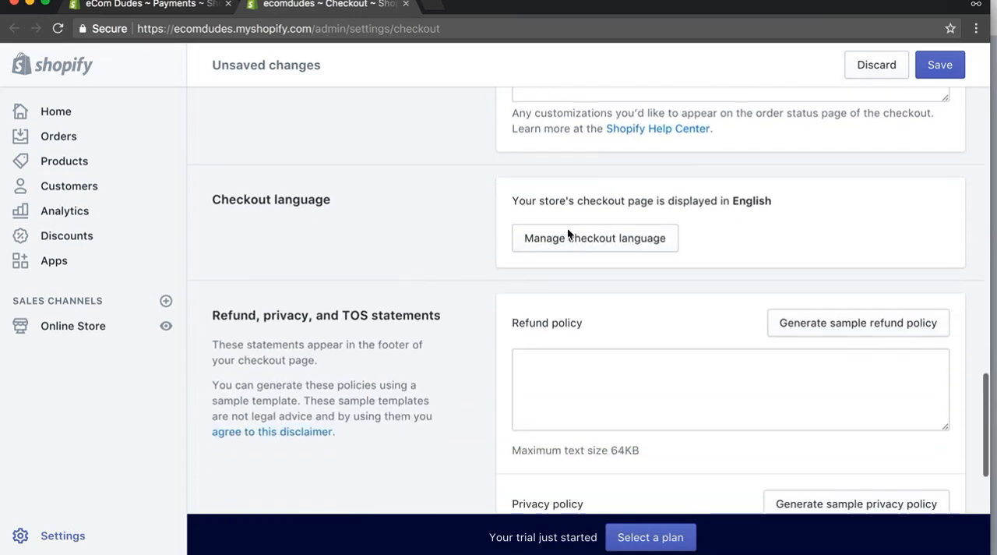
{"action": "scroll", "coordinate": [405, 282], "scroll_direction": "down", "scroll_amount": 3}
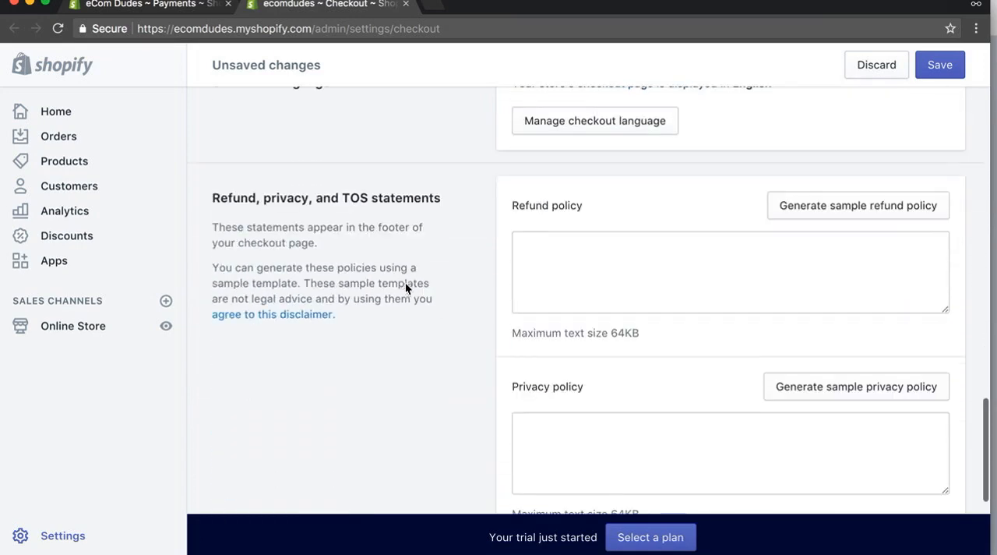
{"action": "left_click", "coordinate": [793, 203]}
{"action": "left_click", "coordinate": [761, 488]}
{"action": "scroll", "coordinate": [427, 388], "scroll_direction": "down", "scroll_amount": 5}
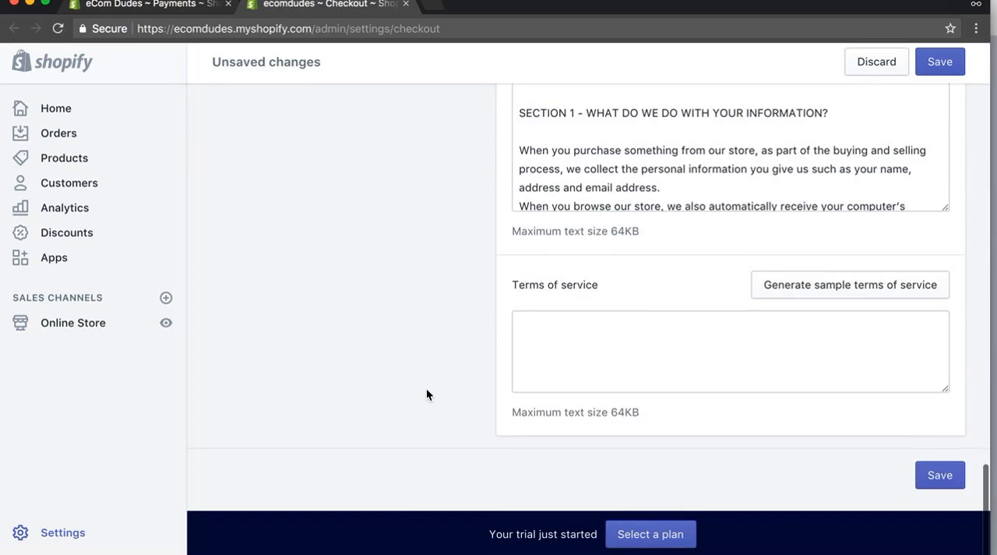
{"action": "left_click", "coordinate": [895, 326]}
{"action": "left_click", "coordinate": [878, 296]}
Check the generated policy texts and save the changed checkout settings.
{"action": "scroll", "coordinate": [316, 282], "scroll_direction": "up", "scroll_amount": 5}
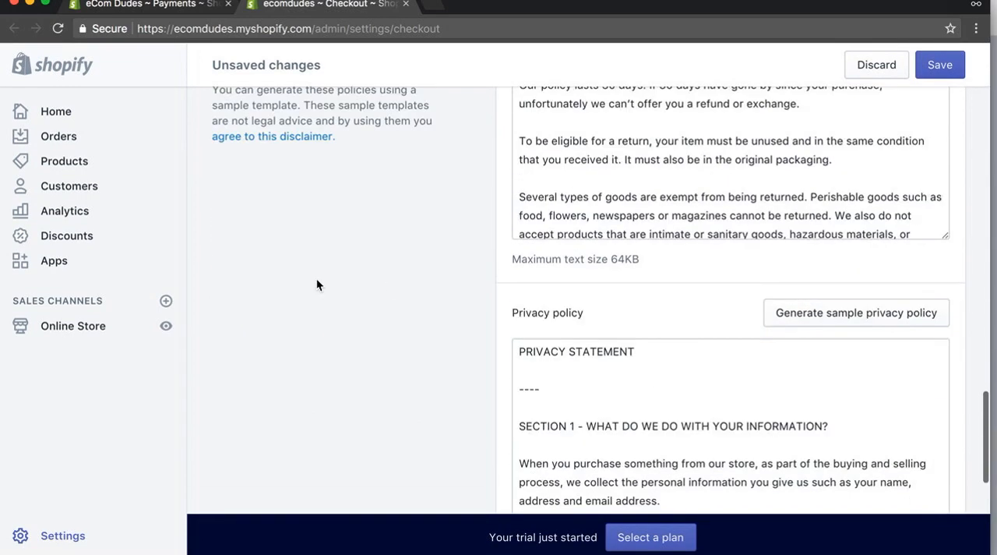
{"action": "scroll", "coordinate": [317, 278], "scroll_direction": "up", "scroll_amount": 3}
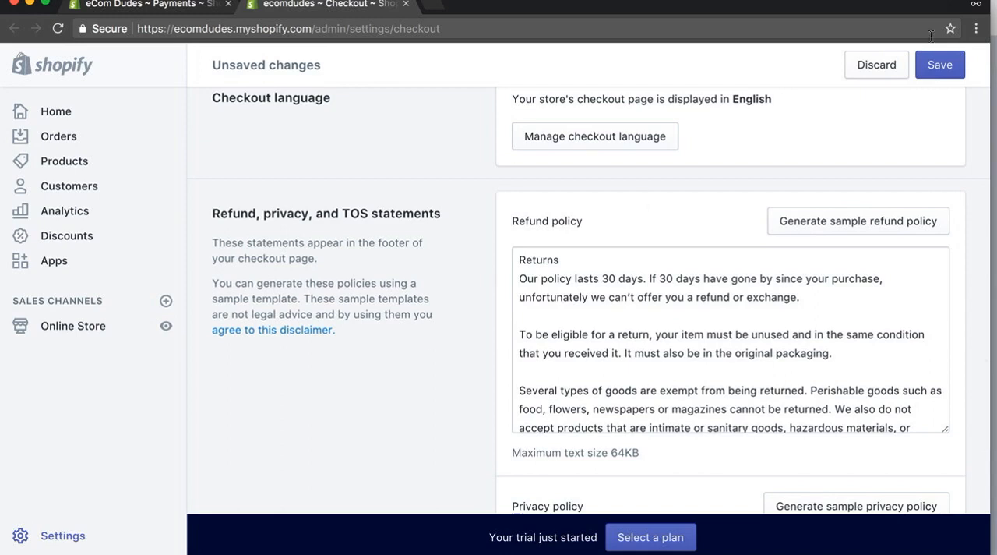
{"action": "left_click", "coordinate": [944, 69]}
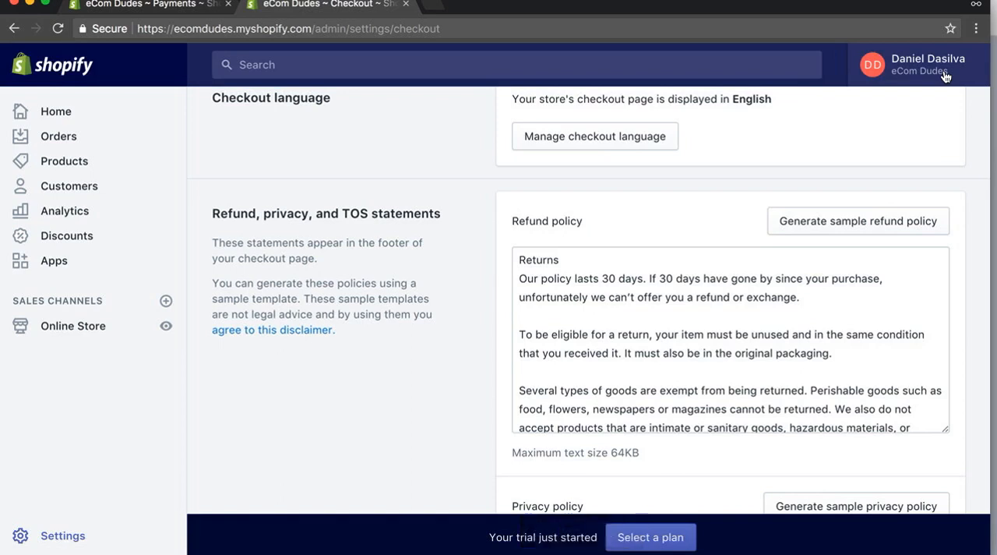
{"action": "left_click", "coordinate": [678, 1]}
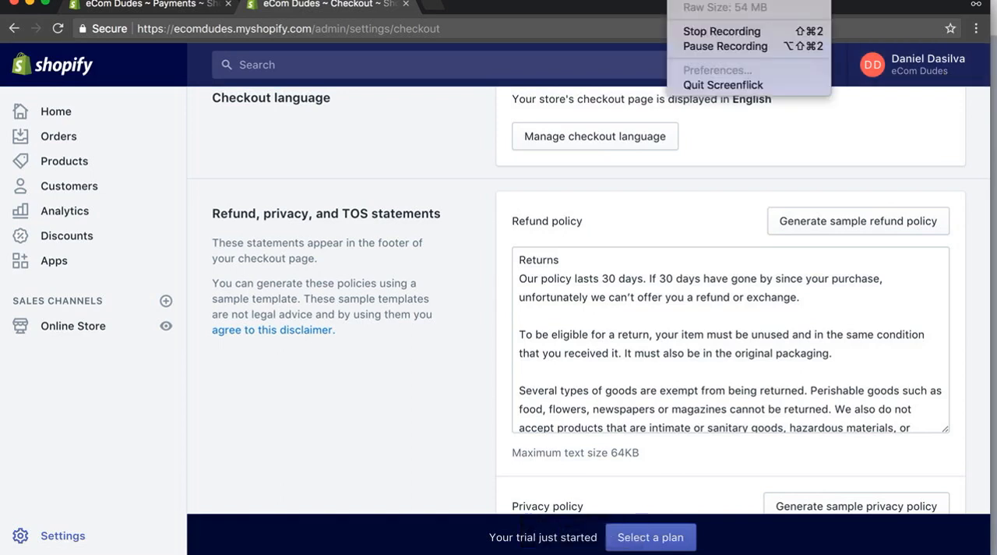
{"action": "left_click", "coordinate": [721, 31]}
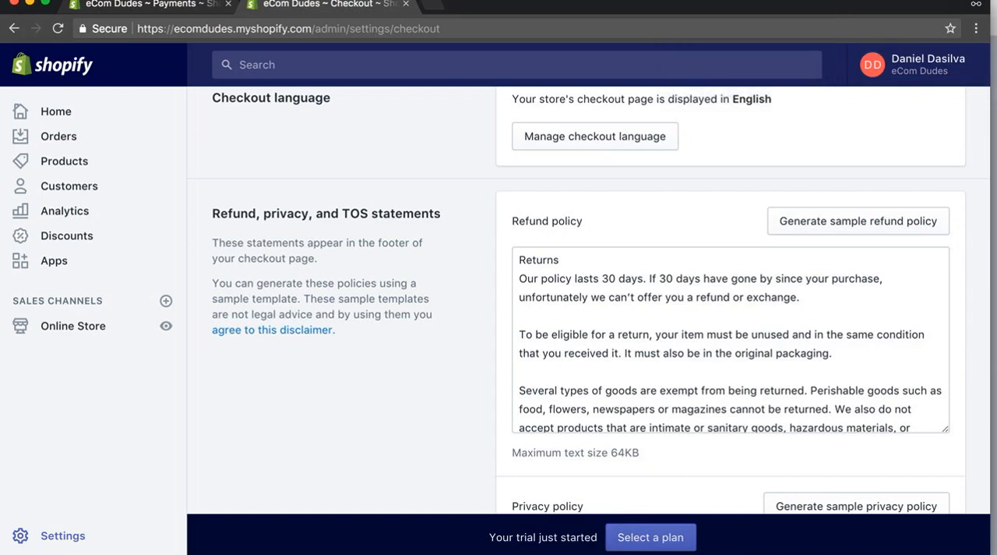